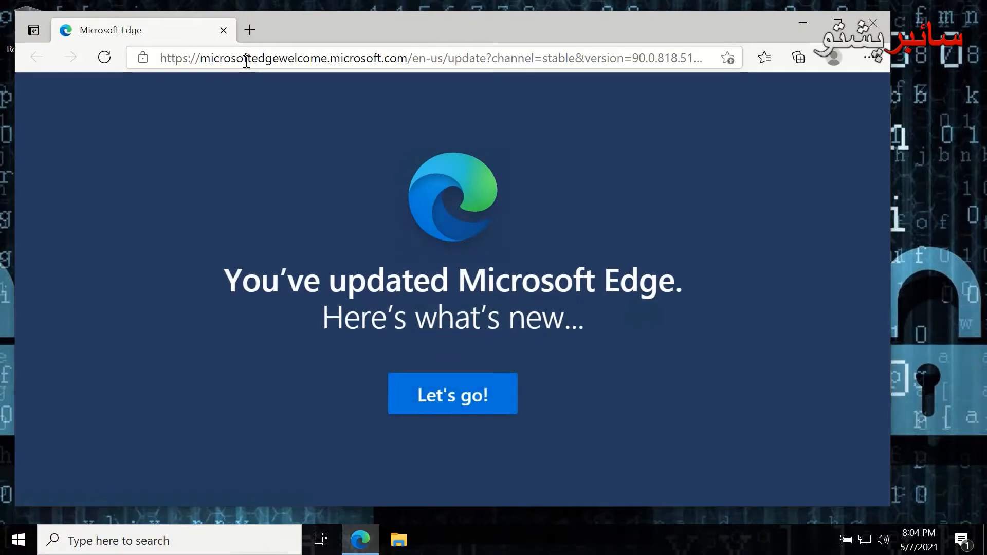
Go to cyberpashto.com from the Edge address bar, replacing the update welcome page
{"action": "left_click", "coordinate": [247, 61]}
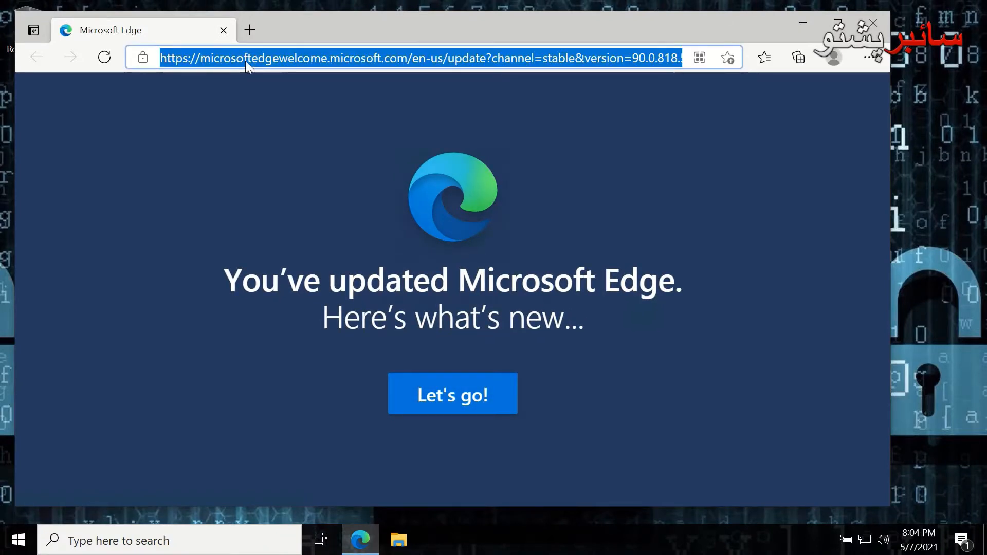
{"action": "type", "text": "cy"}
{"action": "key", "text": "Return"}
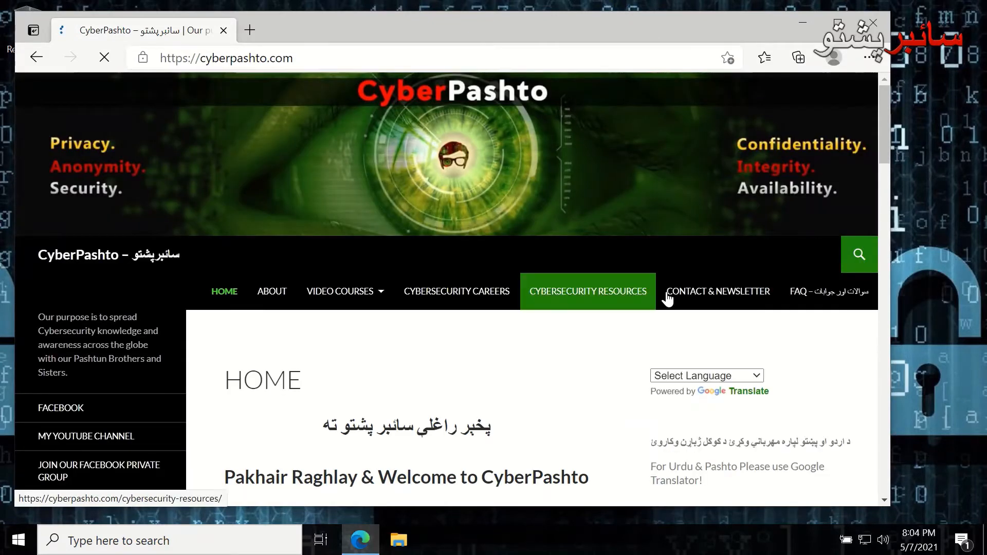
Open CyberPashto's Cybersecurity Resources page and scroll down through its listings
{"action": "left_click", "coordinate": [597, 300]}
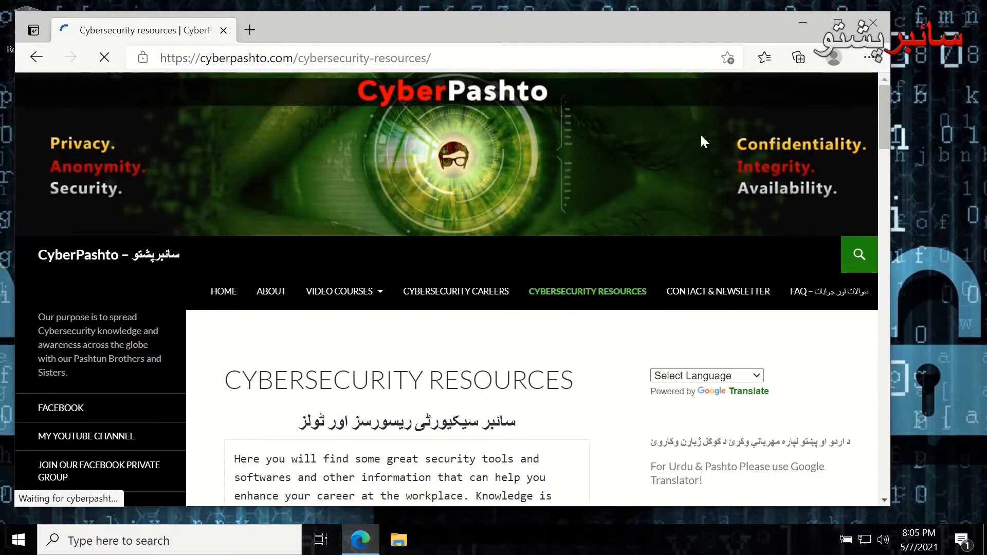
{"action": "scroll", "coordinate": [575, 310], "scroll_direction": "down", "scroll_amount": 1}
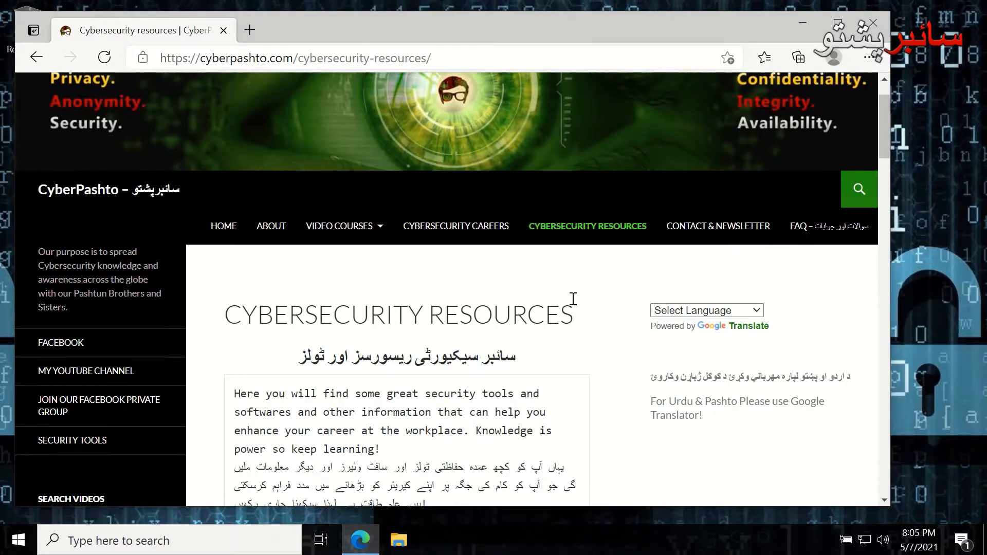
{"action": "scroll", "coordinate": [571, 295], "scroll_direction": "down", "scroll_amount": 4}
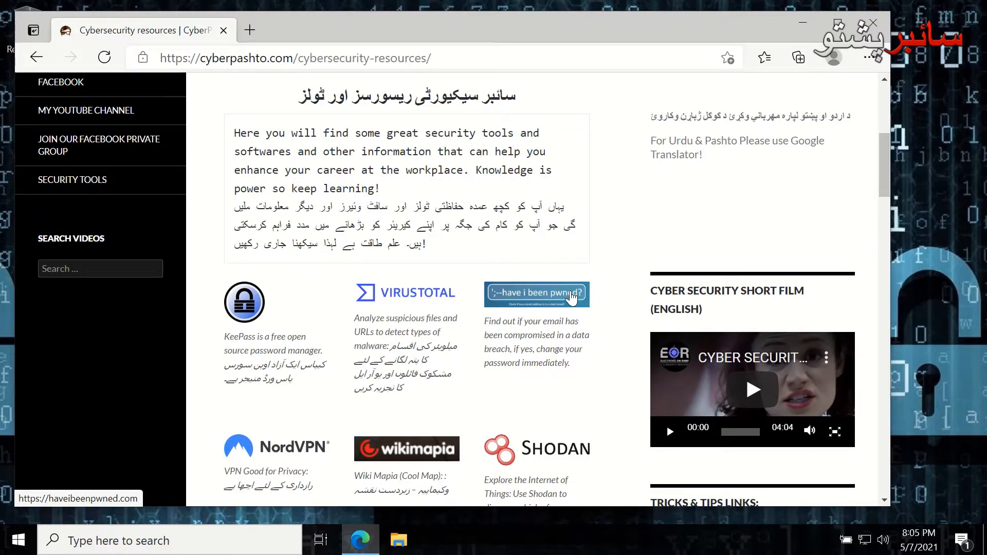
{"action": "scroll", "coordinate": [571, 297], "scroll_direction": "down", "scroll_amount": 10}
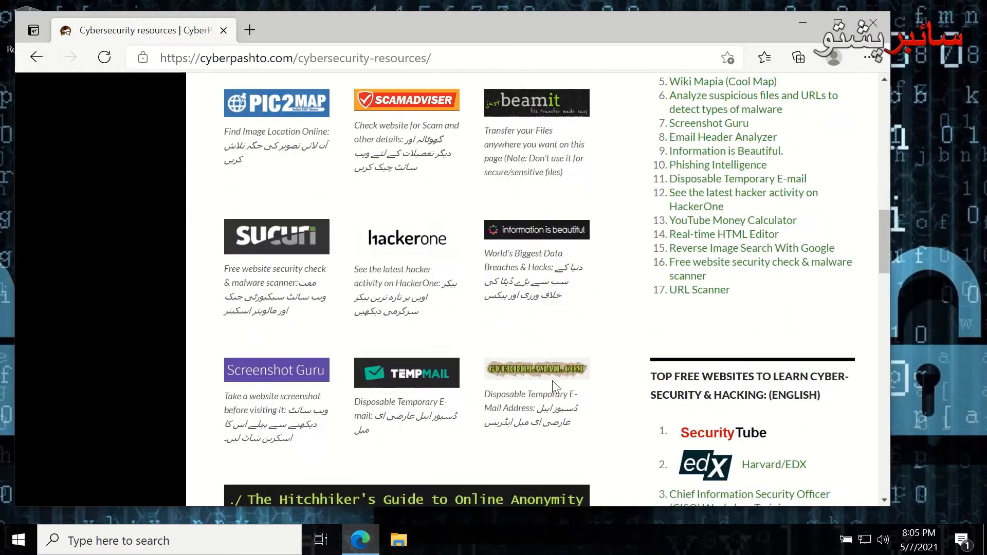
{"action": "scroll", "coordinate": [550, 388], "scroll_direction": "down", "scroll_amount": 13}
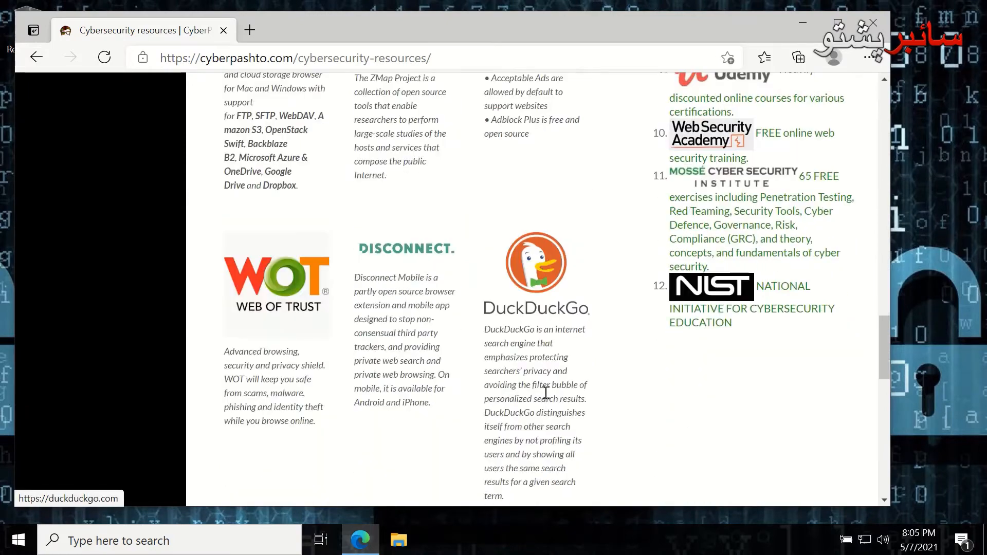
{"action": "scroll", "coordinate": [566, 396], "scroll_direction": "down", "scroll_amount": 1}
{"action": "scroll", "coordinate": [432, 370], "scroll_direction": "down", "scroll_amount": 2}
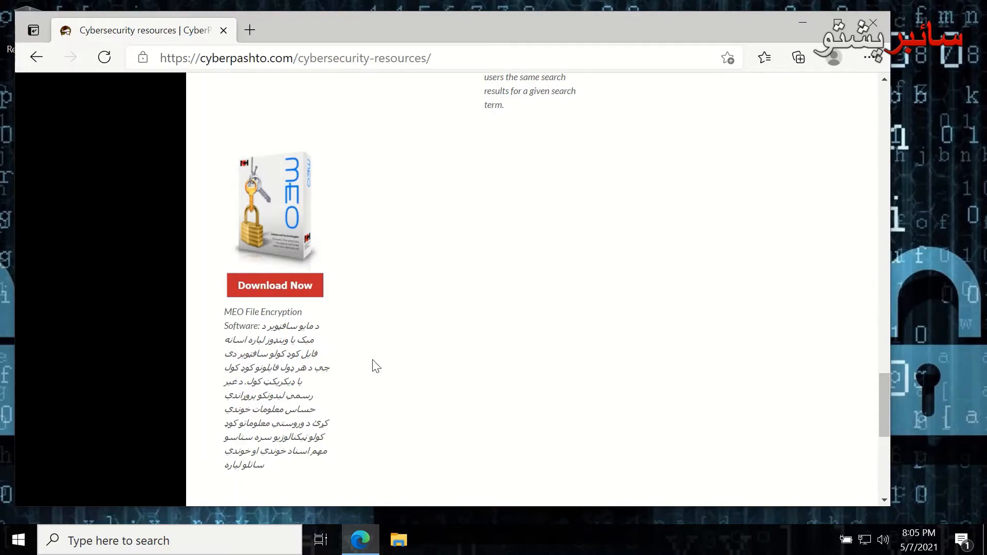
Locate the MEO File Encryption entry and open its NCH Software download page
{"action": "scroll", "coordinate": [397, 370], "scroll_direction": "up", "scroll_amount": 10}
{"action": "scroll", "coordinate": [381, 329], "scroll_direction": "up", "scroll_amount": 12}
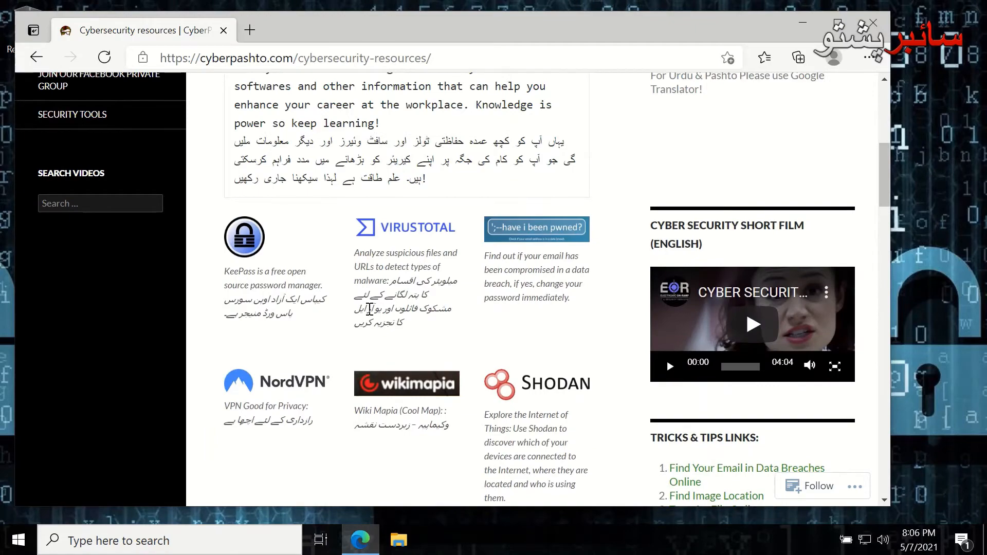
{"action": "scroll", "coordinate": [370, 309], "scroll_direction": "up", "scroll_amount": 5}
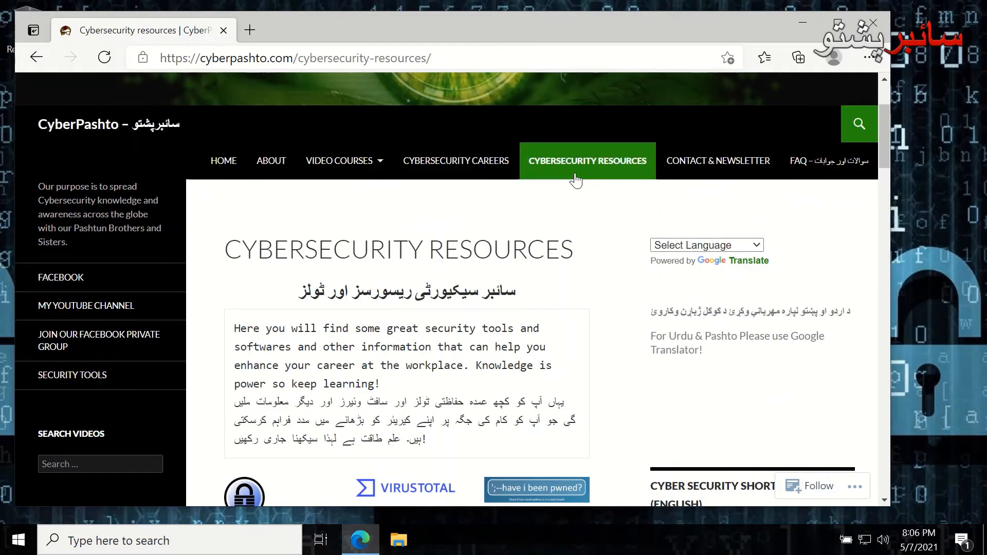
{"action": "scroll", "coordinate": [340, 308], "scroll_direction": "down", "scroll_amount": 3}
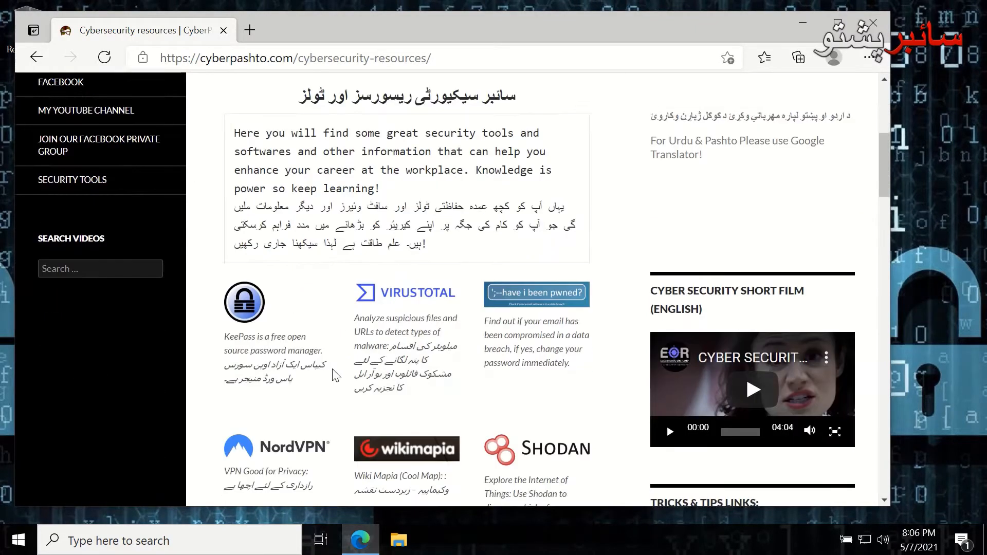
{"action": "scroll", "coordinate": [335, 375], "scroll_direction": "down", "scroll_amount": 6}
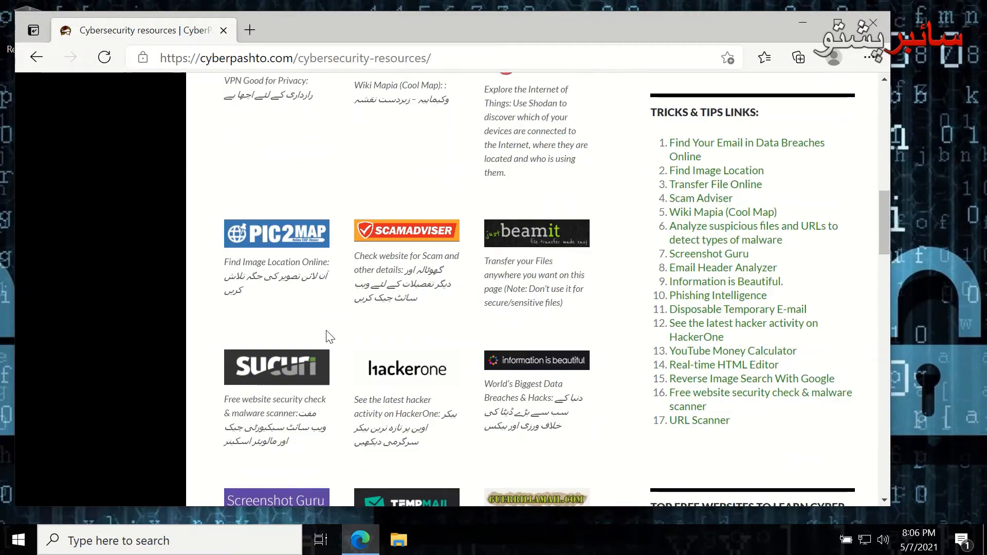
{"action": "scroll", "coordinate": [330, 337], "scroll_direction": "down", "scroll_amount": 5}
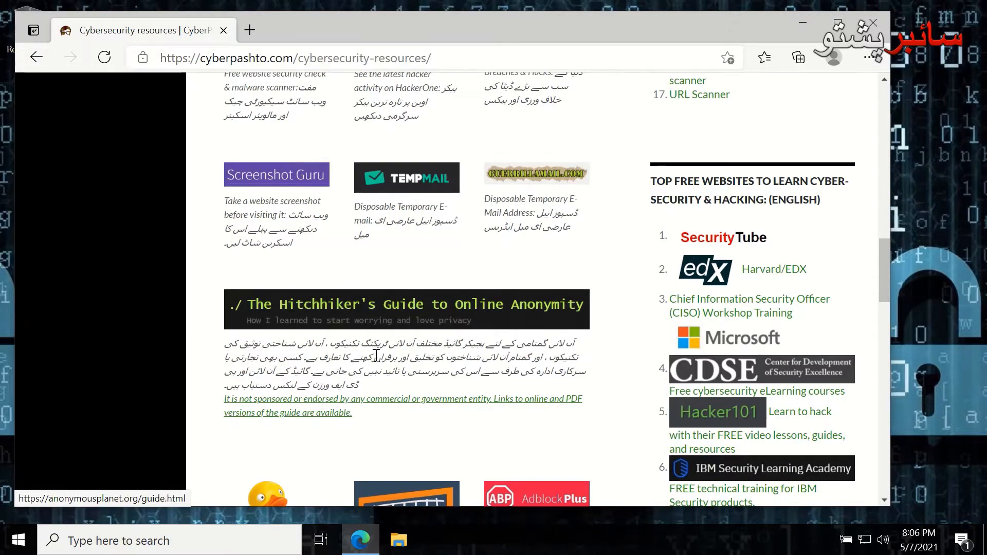
{"action": "scroll", "coordinate": [378, 360], "scroll_direction": "down", "scroll_amount": 3}
{"action": "scroll", "coordinate": [378, 360], "scroll_direction": "down", "scroll_amount": 5}
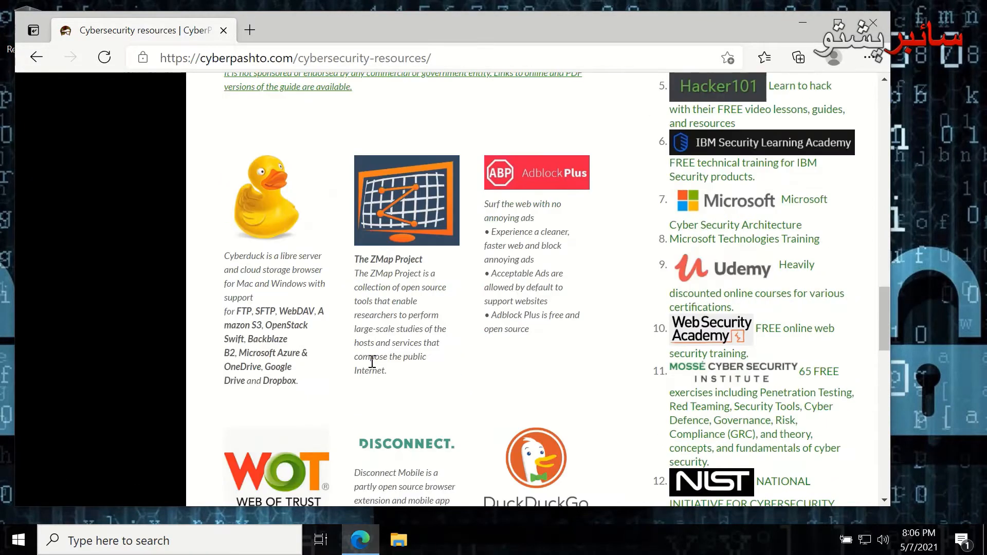
{"action": "scroll", "coordinate": [376, 372], "scroll_direction": "down", "scroll_amount": 6}
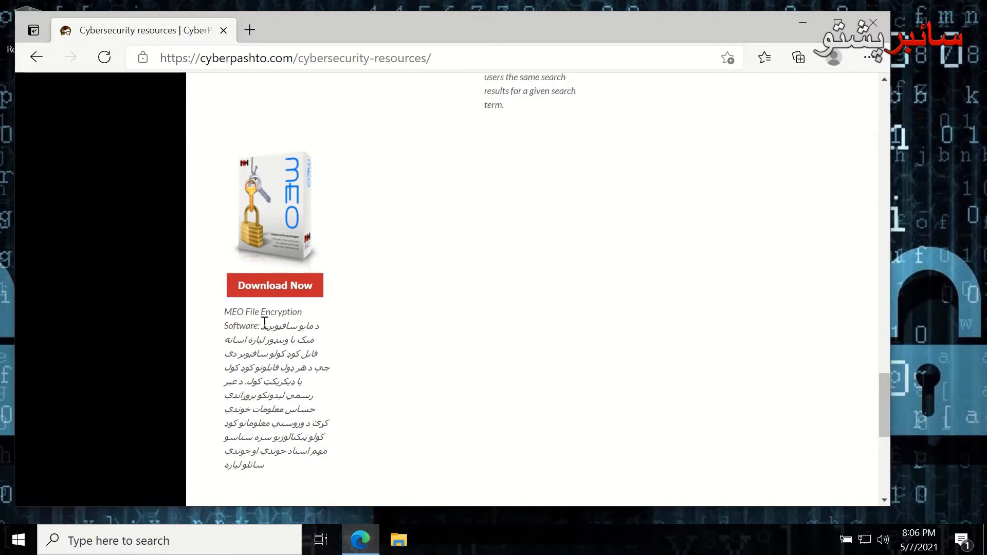
{"action": "left_click", "coordinate": [284, 247]}
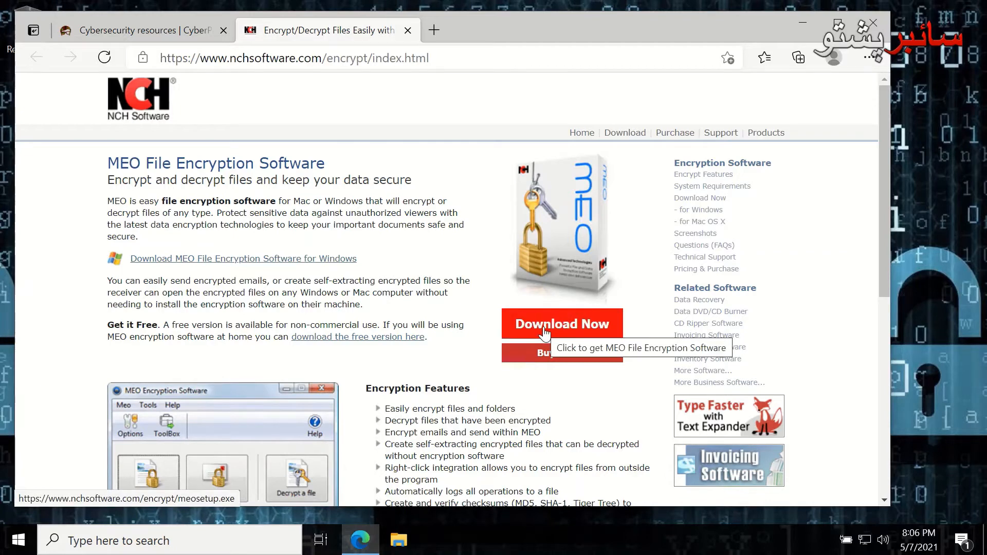
Download meosetup.exe from the NCH MEO page and show it in the Downloads folder
{"action": "left_click_drag", "start_coordinate": [200, 58], "coordinate": [414, 61]}
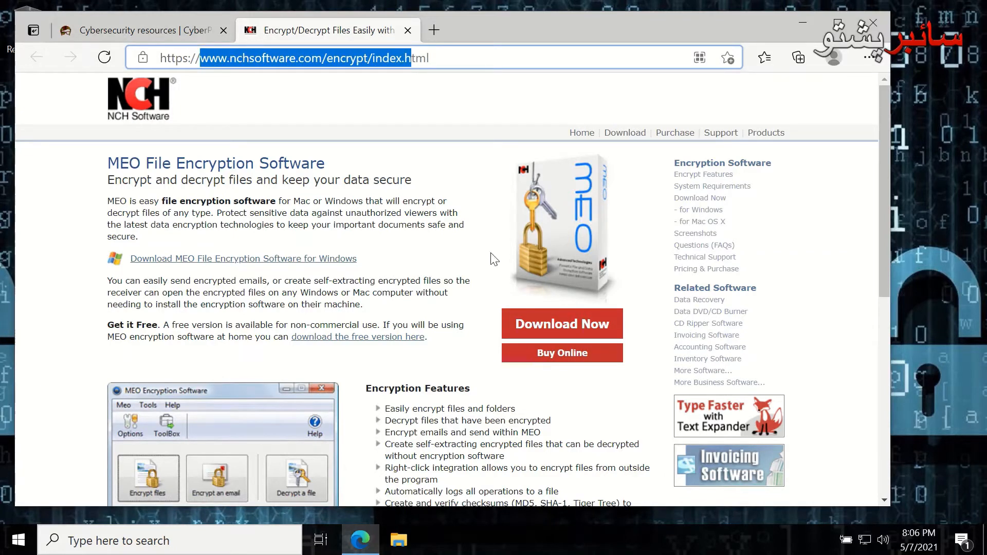
{"action": "left_click", "coordinate": [535, 322]}
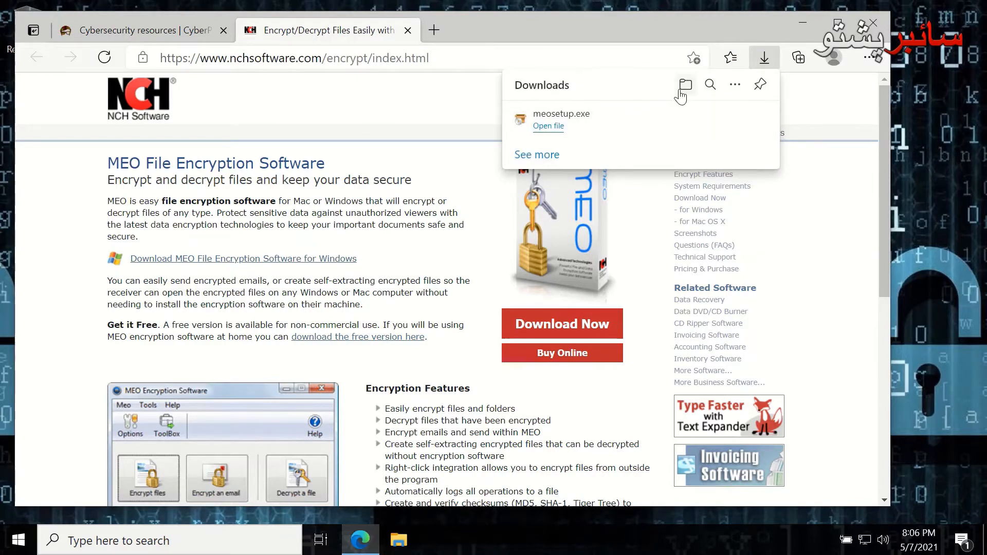
{"action": "left_click", "coordinate": [690, 87]}
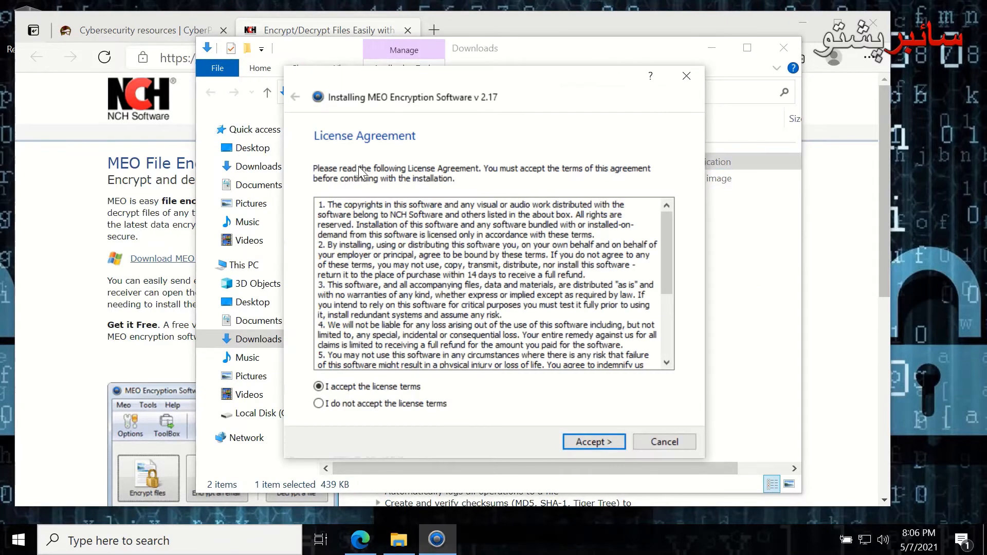
Accept the licence and finish installing MEO v2.17 without extras, then close Explorer and open a new tab
{"action": "left_click", "coordinate": [597, 442]}
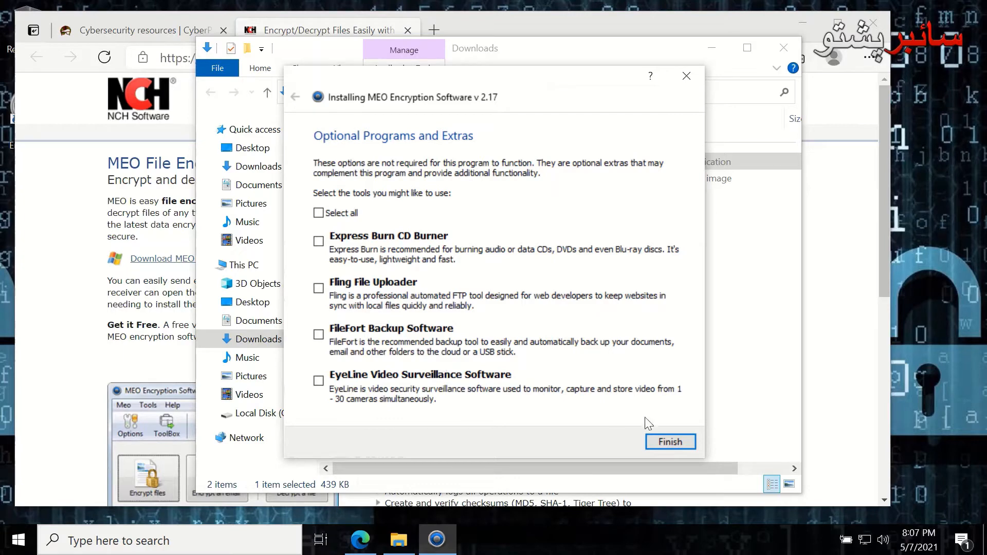
{"action": "left_click", "coordinate": [670, 441]}
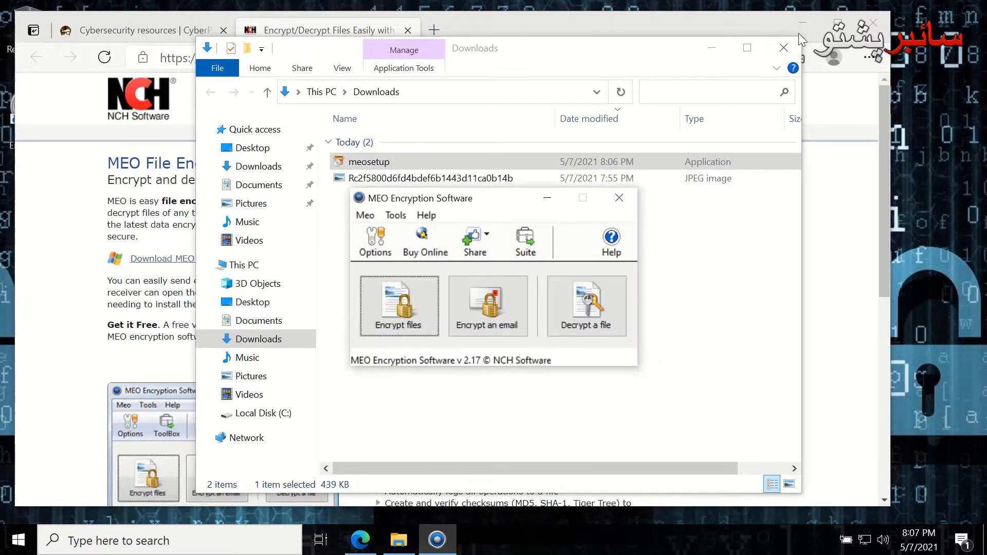
{"action": "left_click", "coordinate": [786, 47]}
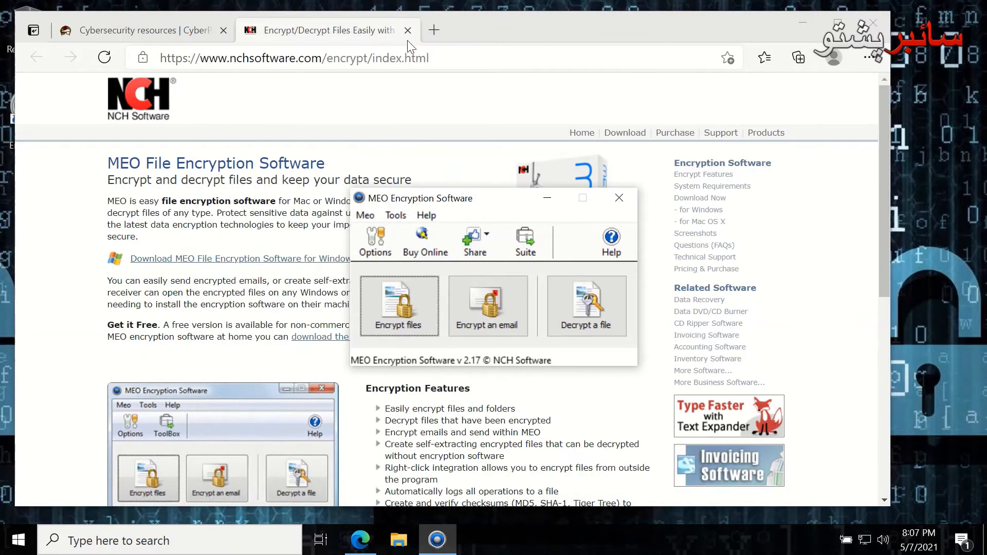
{"action": "left_click_drag", "start_coordinate": [493, 202], "coordinate": [816, 246]}
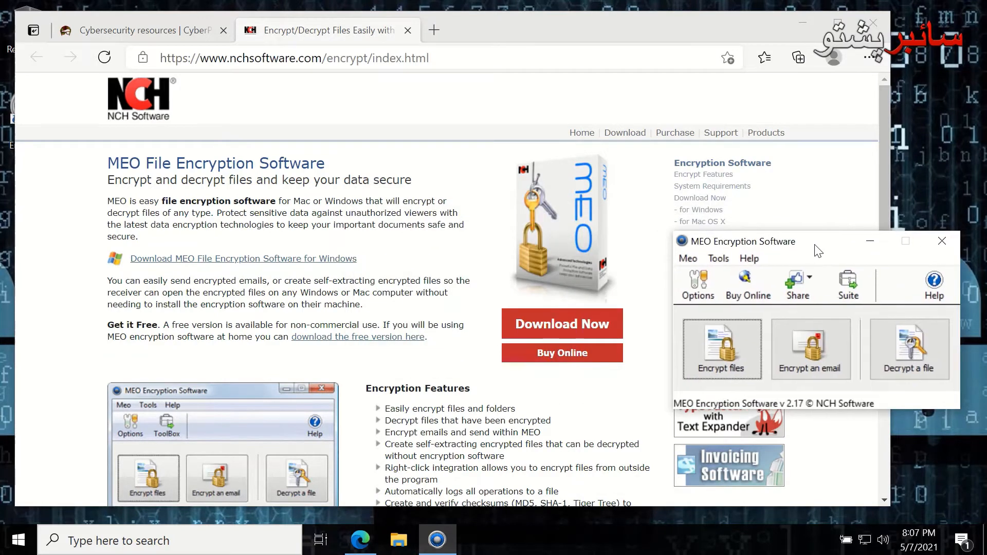
{"action": "left_click", "coordinate": [435, 29]}
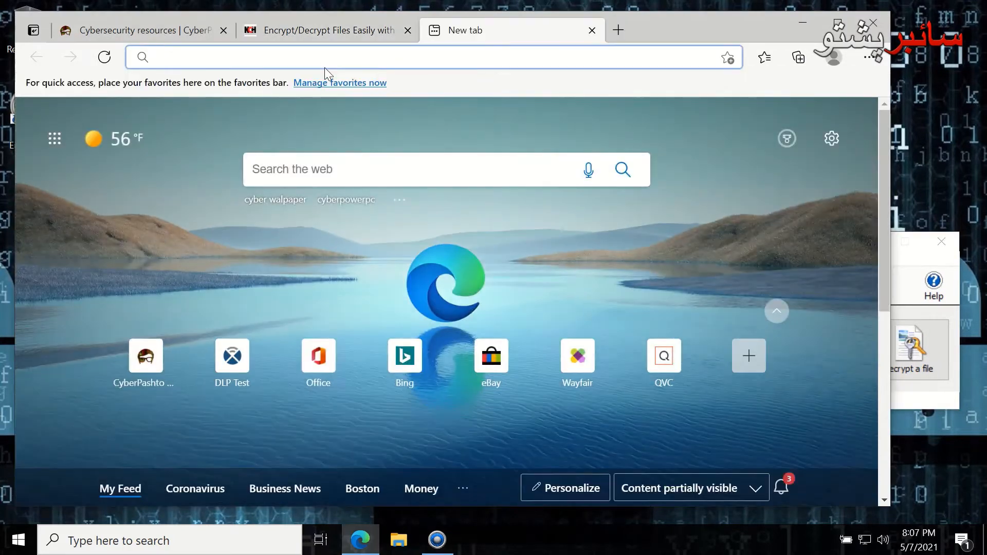
Download the 1 MB Word sample from dlptest.com's Name/SSN/DOB page and open Downloads
{"action": "type", "text": "d"}
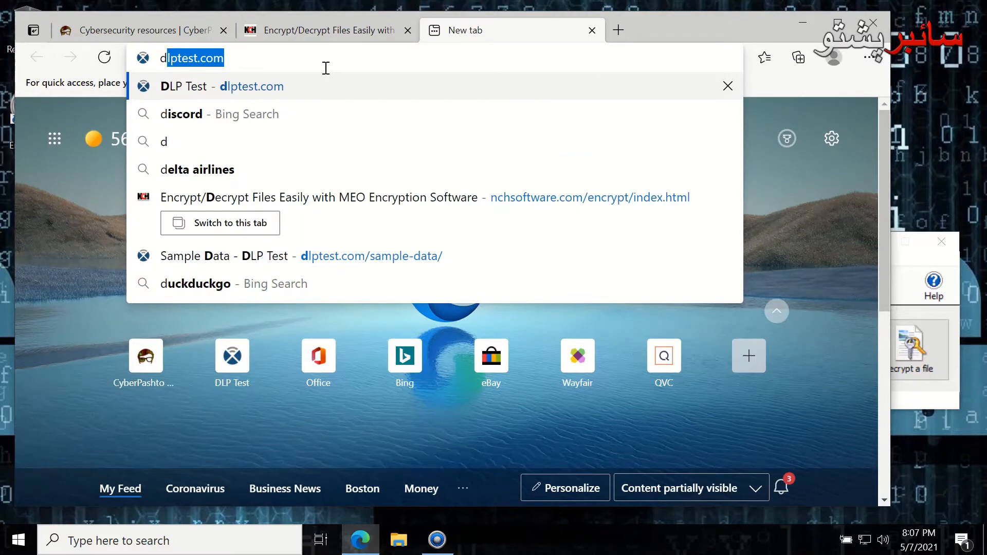
{"action": "key", "text": "Return"}
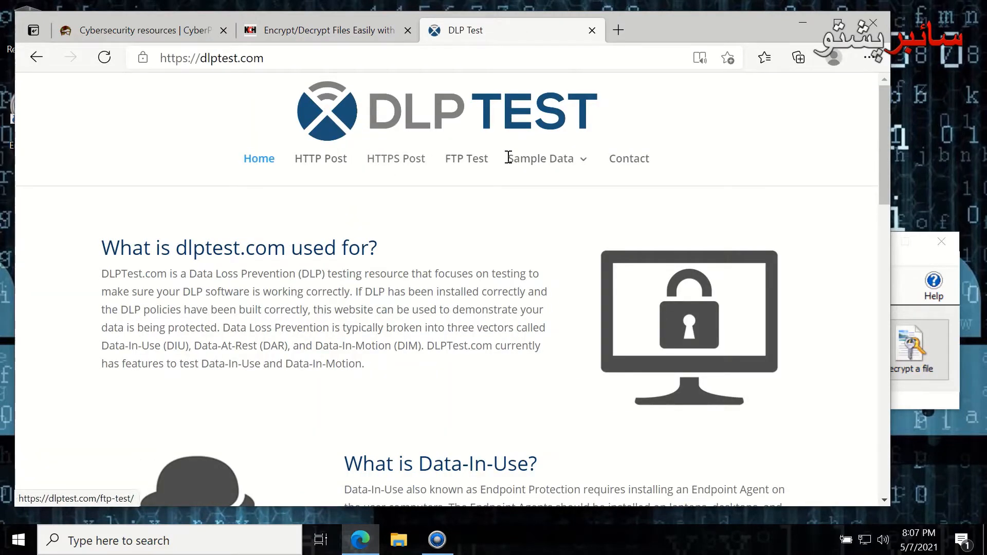
{"action": "mouse_move", "coordinate": [564, 167]}
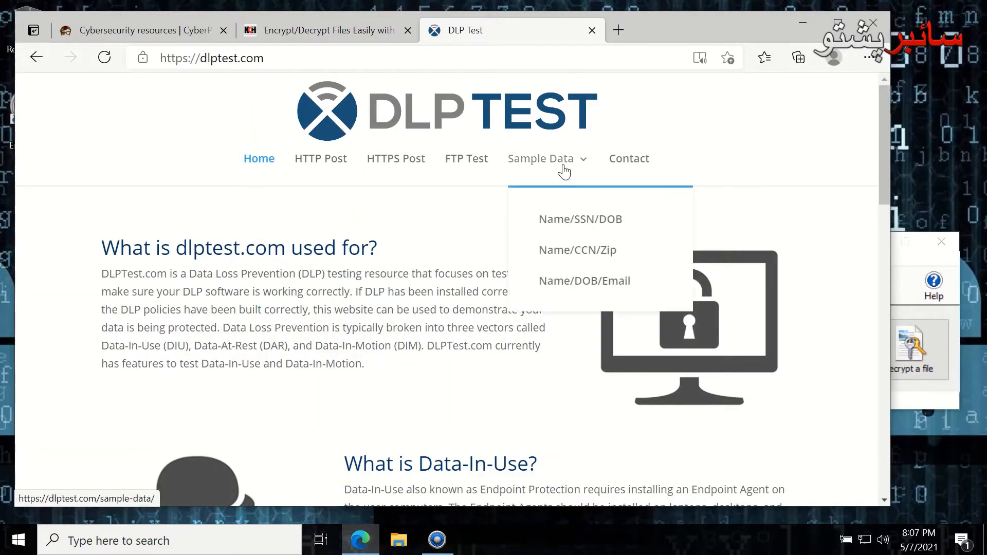
{"action": "left_click", "coordinate": [589, 226]}
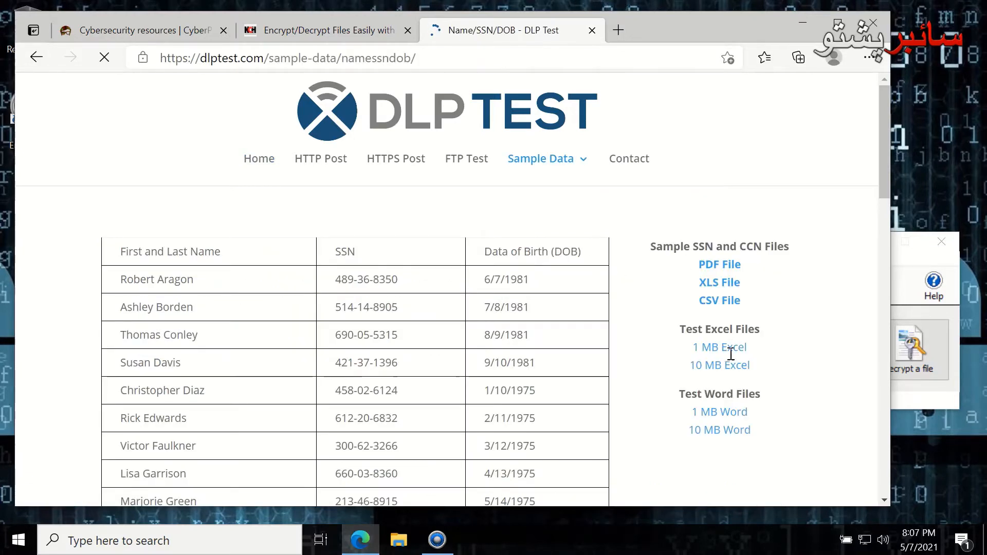
{"action": "left_click", "coordinate": [719, 412]}
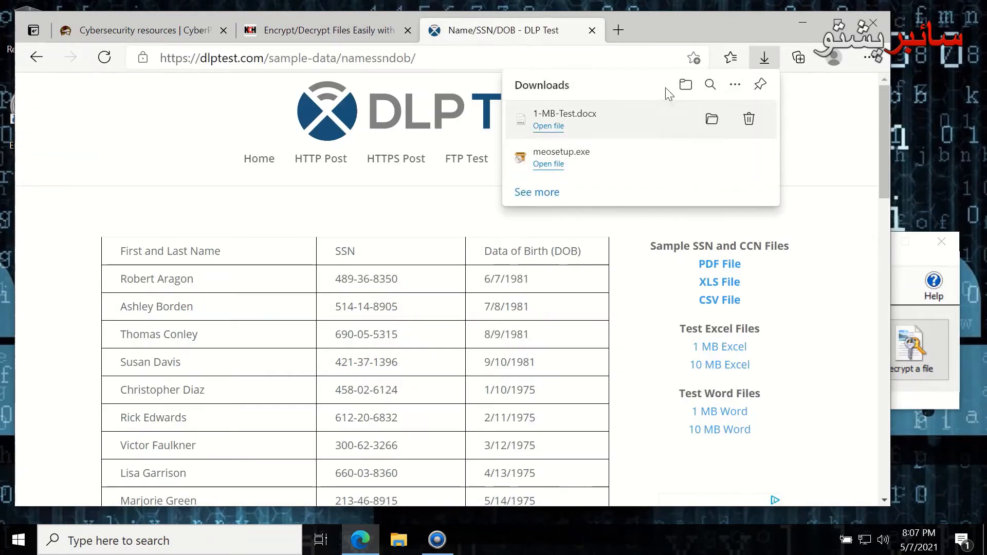
{"action": "left_click", "coordinate": [686, 84]}
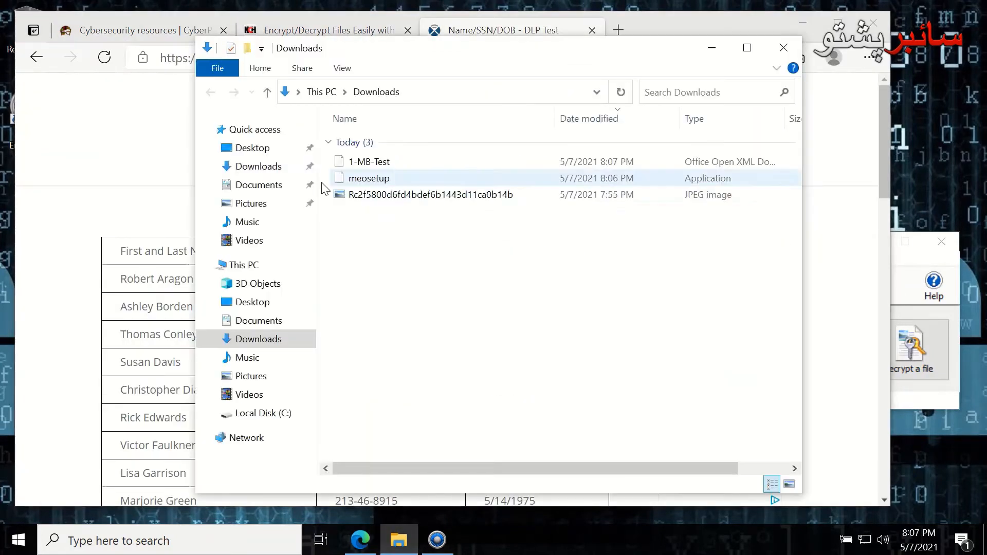
Open 1-MB-Test in WordPad maximized, look over its sample records, and close it
{"action": "left_click", "coordinate": [363, 167]}
{"action": "double_click", "coordinate": [363, 166]}
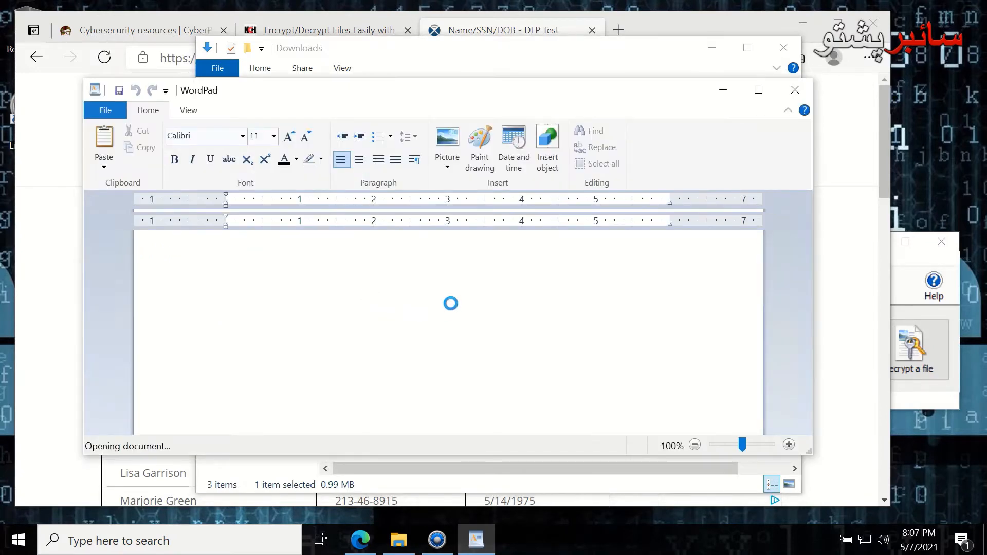
{"action": "scroll", "coordinate": [456, 310], "scroll_direction": "down", "scroll_amount": 5}
{"action": "scroll", "coordinate": [456, 310], "scroll_direction": "up", "scroll_amount": 5}
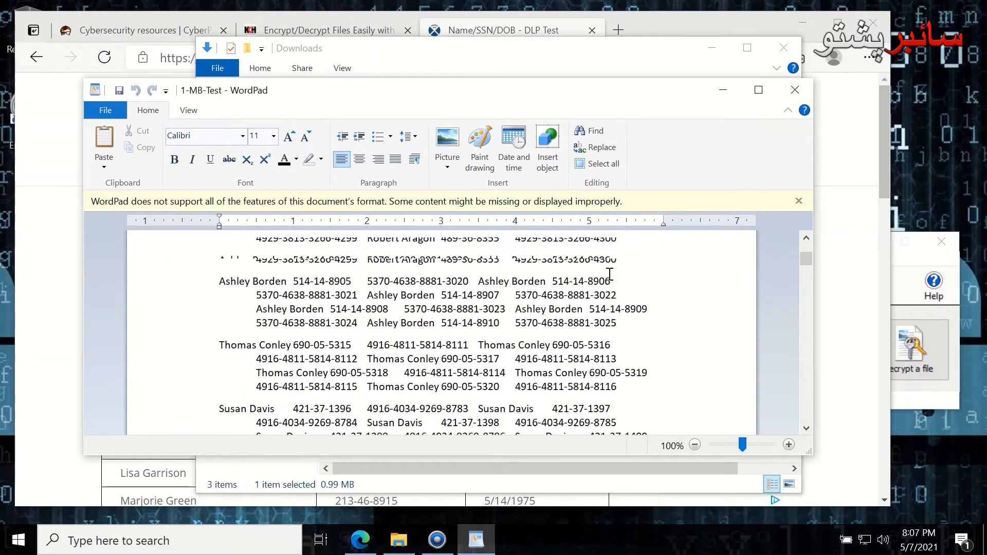
{"action": "left_click", "coordinate": [758, 90]}
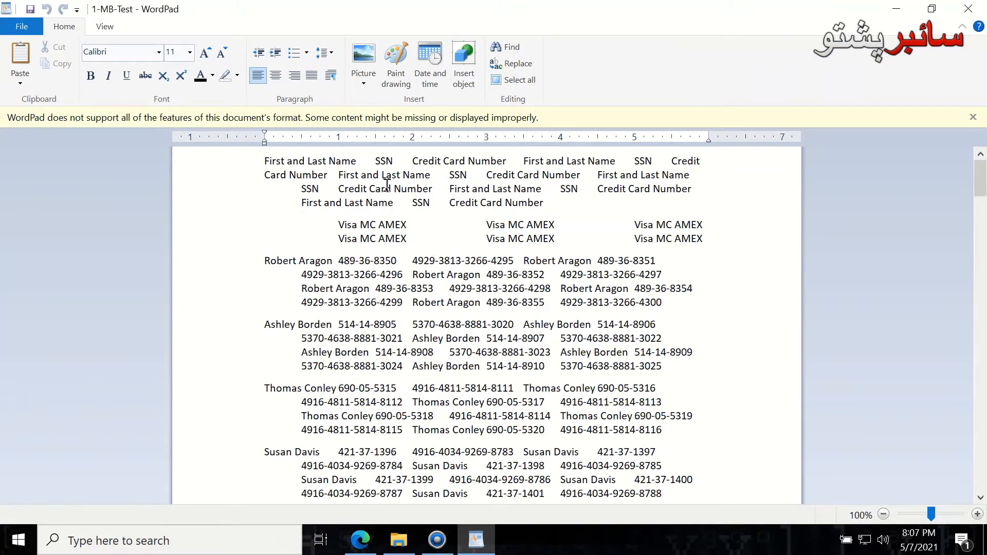
{"action": "left_click_drag", "start_coordinate": [369, 188], "coordinate": [417, 208]}
{"action": "left_click_drag", "start_coordinate": [353, 292], "coordinate": [391, 304]}
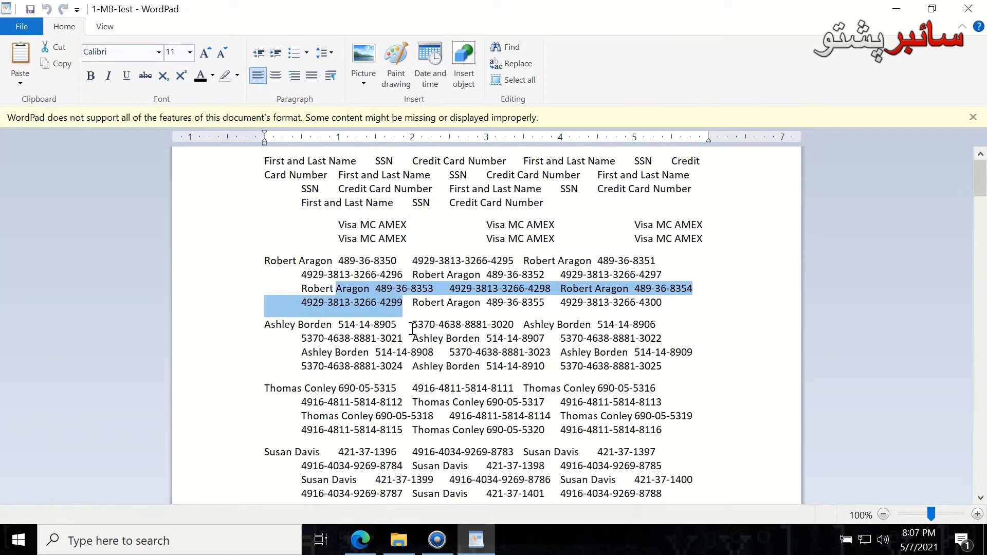
{"action": "scroll", "coordinate": [412, 329], "scroll_direction": "down", "scroll_amount": 20}
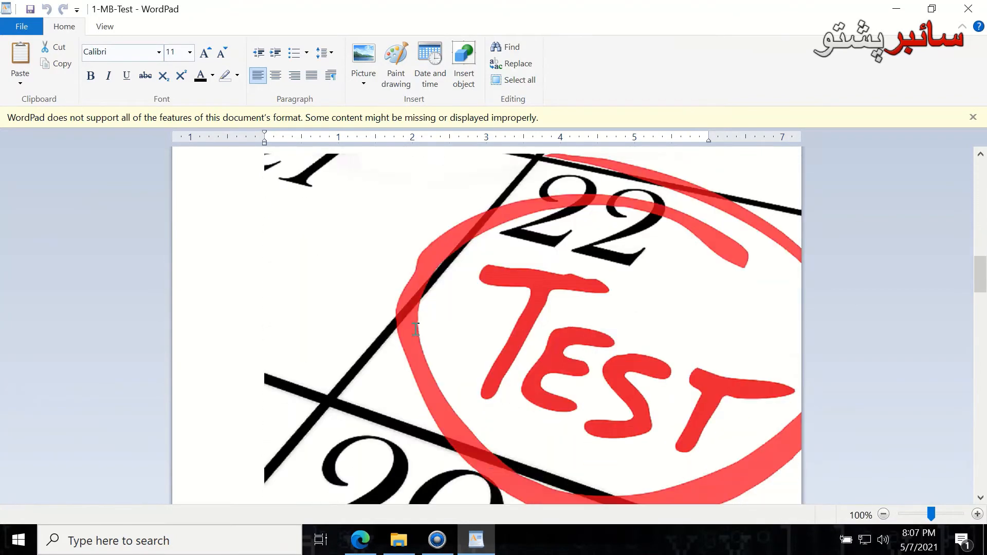
{"action": "scroll", "coordinate": [415, 330], "scroll_direction": "down", "scroll_amount": 10}
{"action": "scroll", "coordinate": [489, 319], "scroll_direction": "up", "scroll_amount": 20}
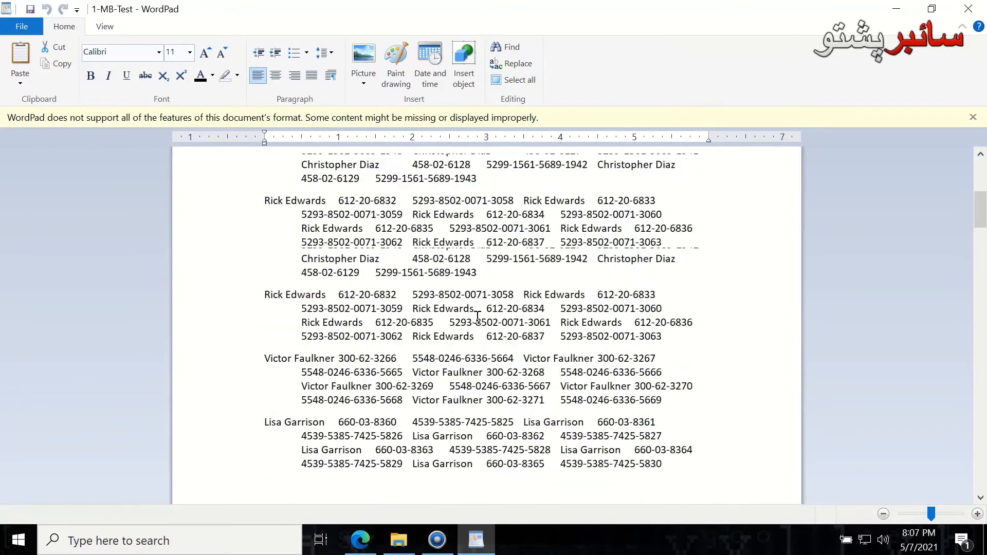
{"action": "scroll", "coordinate": [477, 316], "scroll_direction": "up", "scroll_amount": 15}
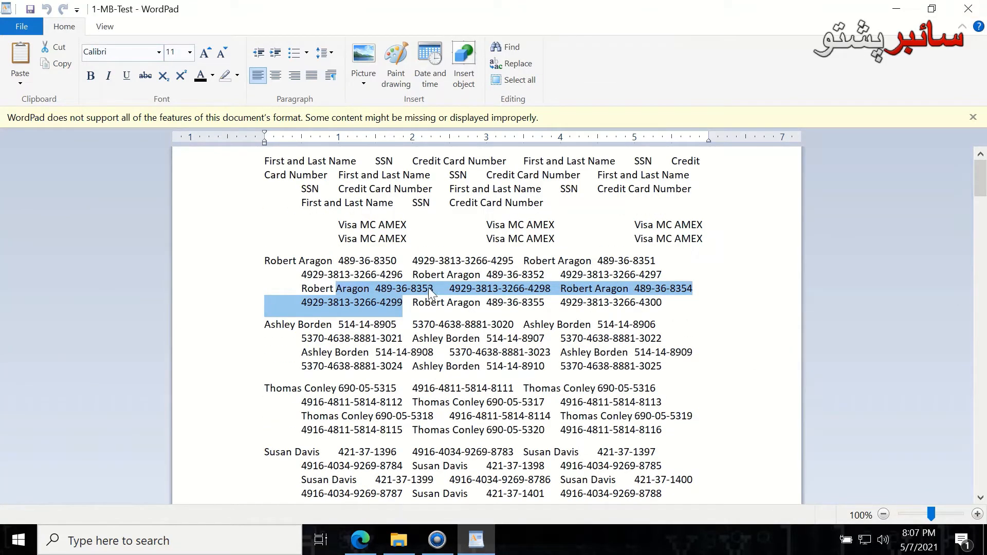
{"action": "left_click", "coordinate": [969, 9]}
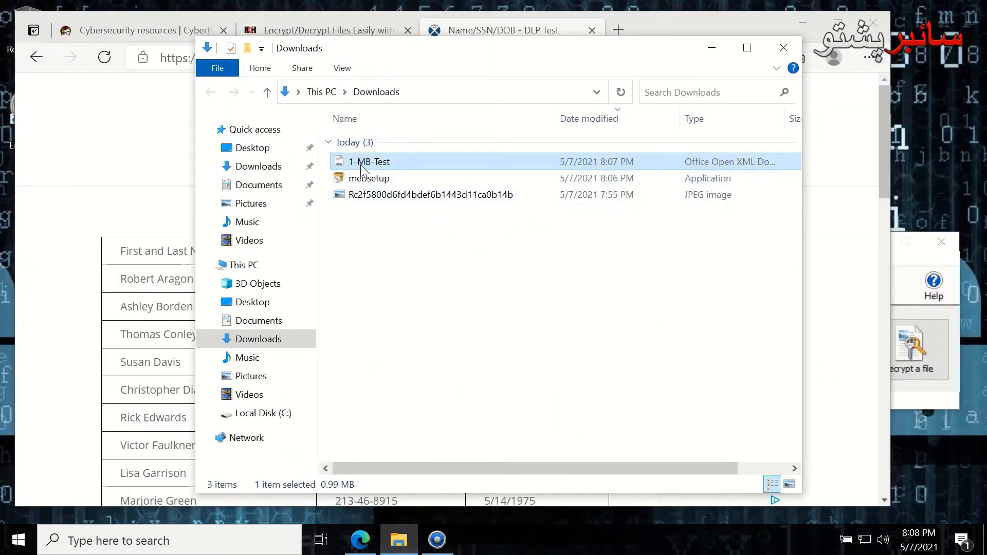
Arrange Downloads and the MEO window side by side and start the Encrypt files wizard
{"action": "left_click_drag", "start_coordinate": [486, 51], "coordinate": [431, 53]}
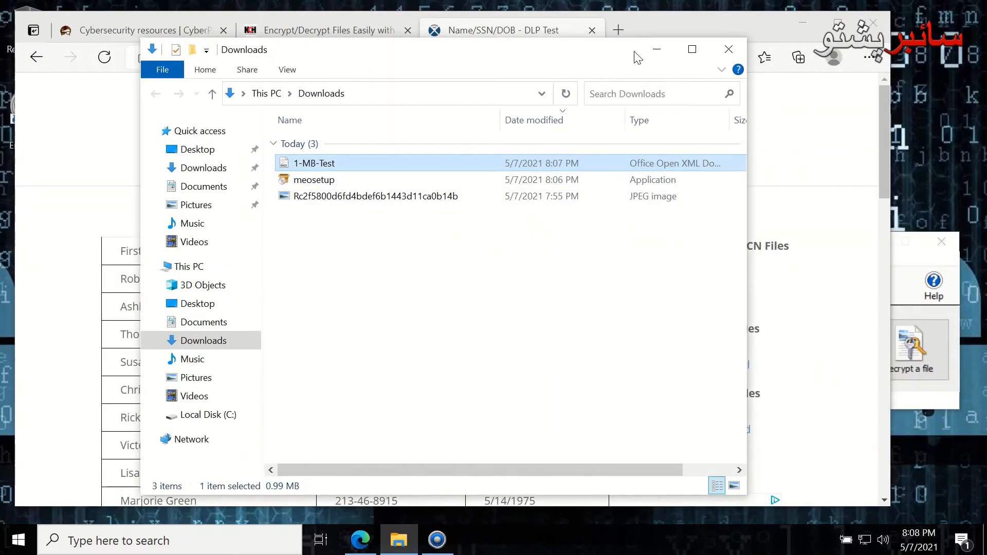
{"action": "left_click", "coordinate": [808, 23]}
{"action": "mouse_move", "coordinate": [437, 549]}
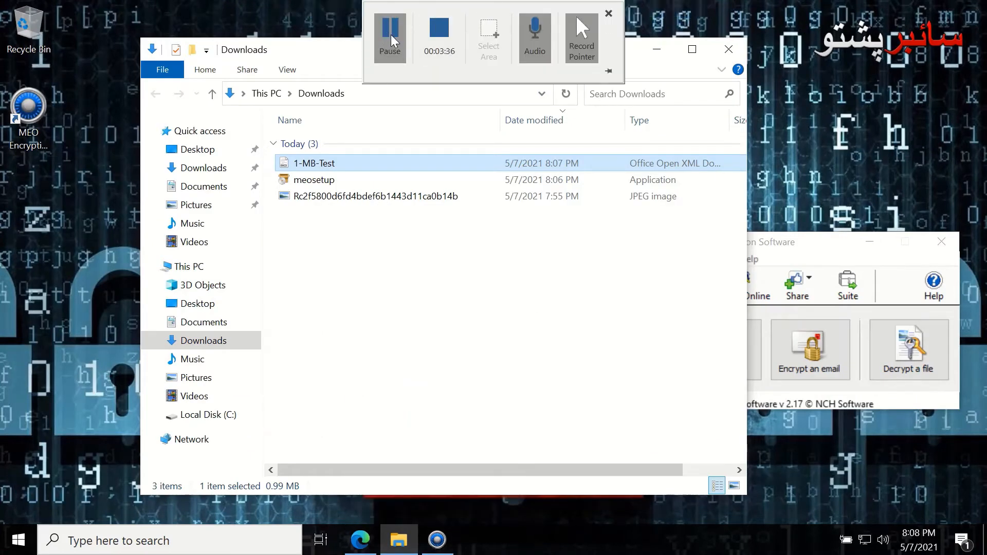
{"action": "left_click", "coordinate": [549, 293]}
{"action": "left_click_drag", "start_coordinate": [546, 52], "coordinate": [451, 50]}
{"action": "left_click_drag", "start_coordinate": [736, 244], "coordinate": [725, 185]}
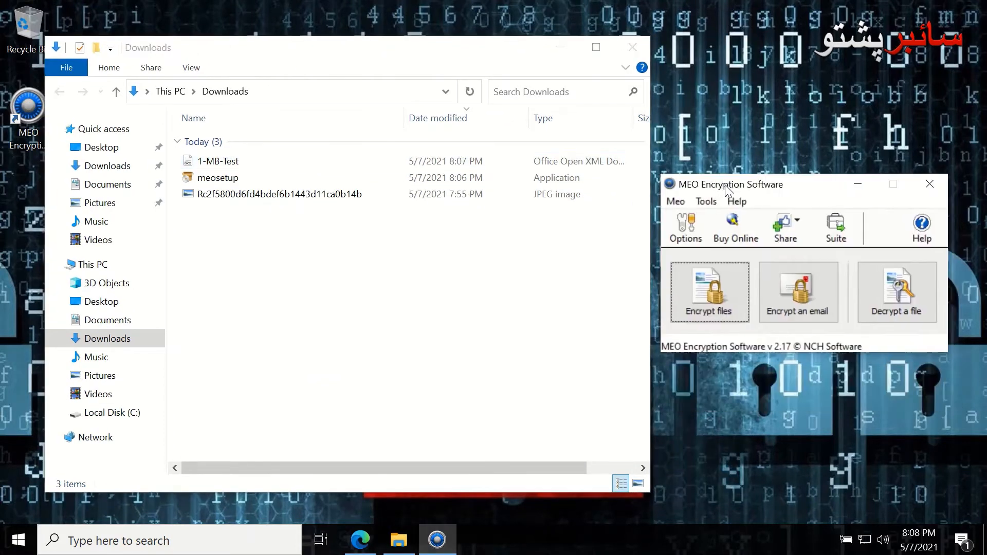
{"action": "left_click", "coordinate": [708, 308]}
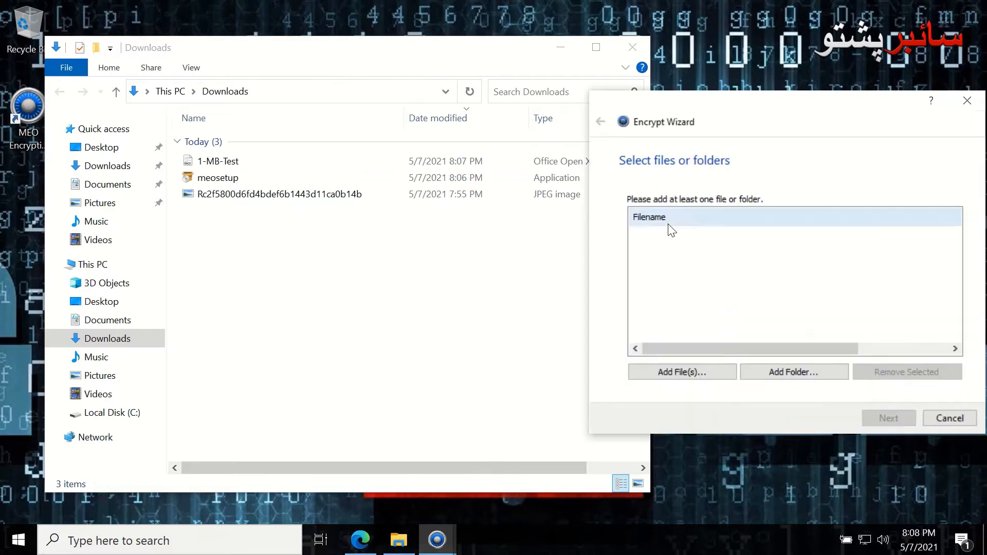
Add 1-MB-Test.docx from the Downloads folder to the Encrypt Wizard's file list
{"action": "left_click_drag", "start_coordinate": [196, 161], "coordinate": [687, 386]}
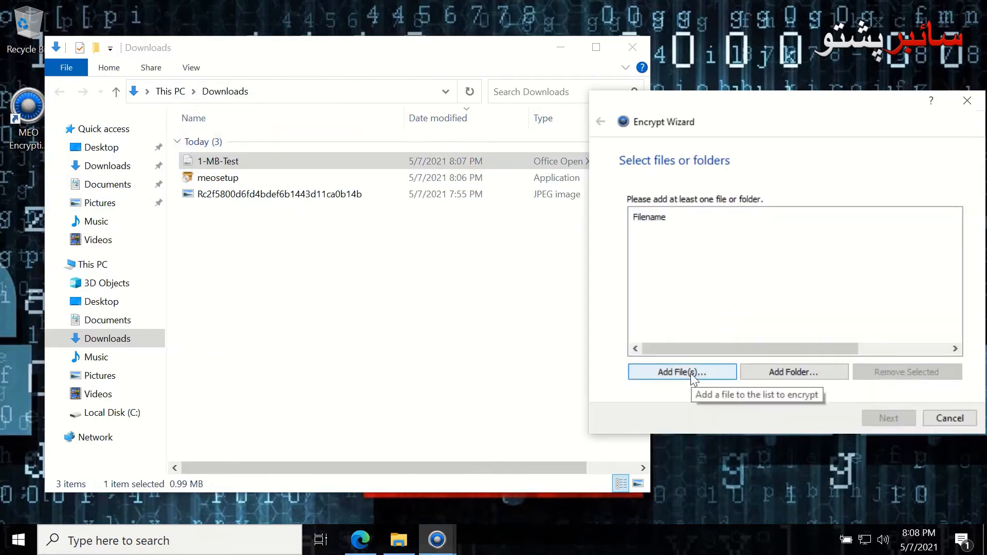
{"action": "left_click", "coordinate": [690, 374]}
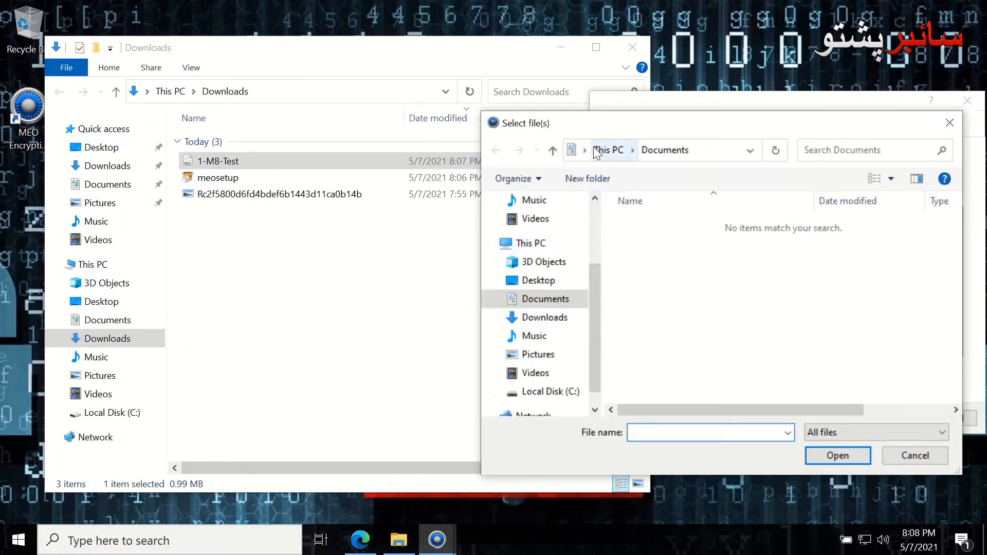
{"action": "left_click", "coordinate": [319, 95]}
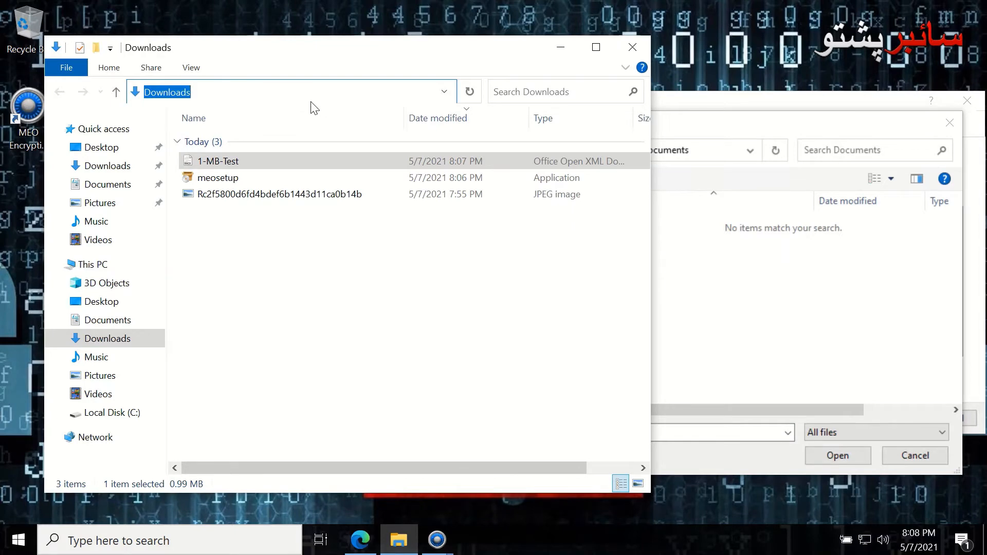
{"action": "left_click", "coordinate": [722, 154]}
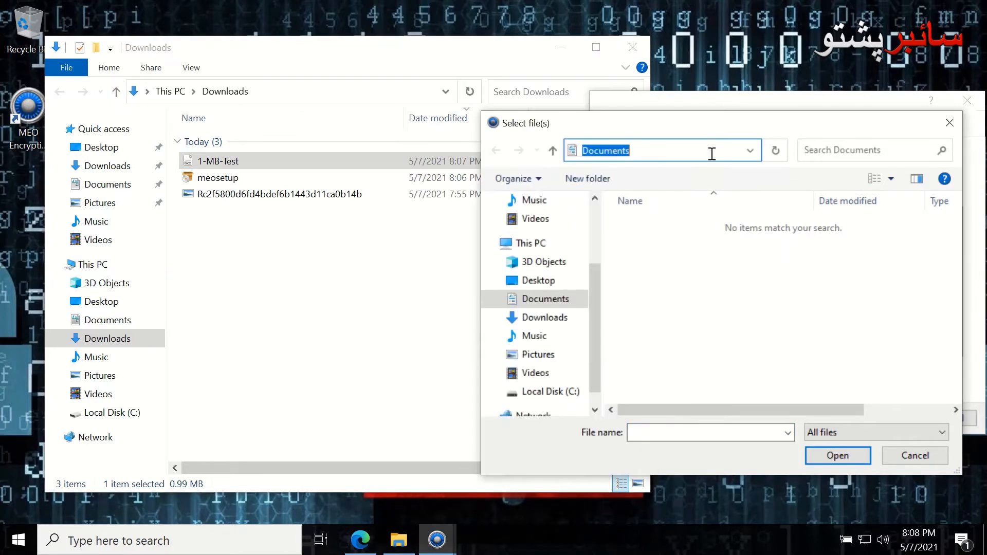
{"action": "type", "text": "سو مهم اسناد خوندي او خوندي ساتلو لپاره"}
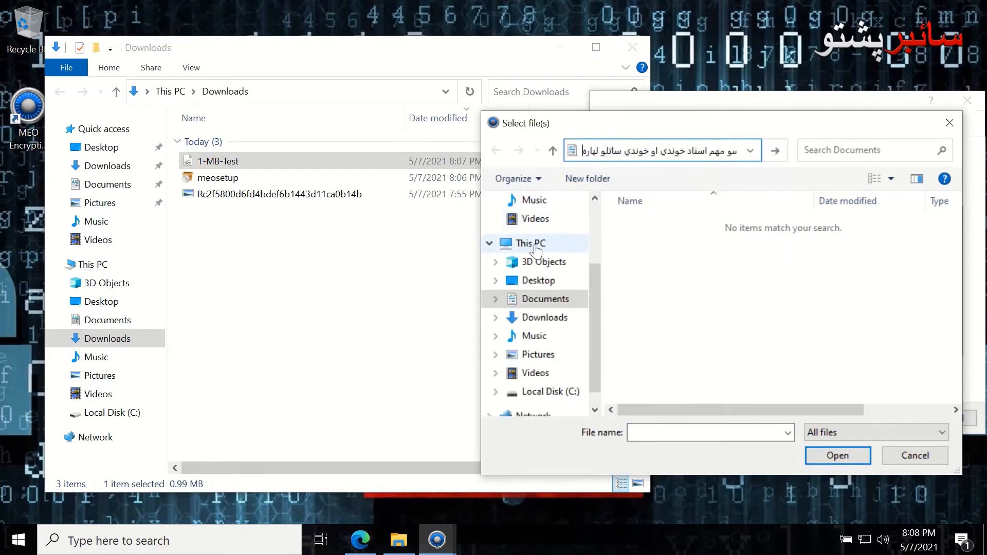
{"action": "scroll", "coordinate": [550, 265], "scroll_direction": "up", "scroll_amount": 1}
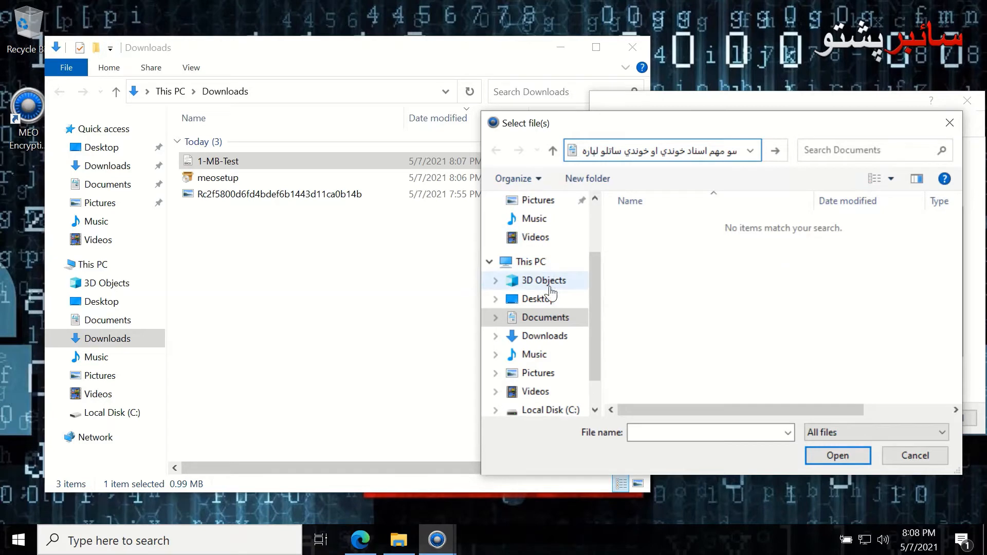
{"action": "left_click", "coordinate": [545, 335]}
{"action": "left_click", "coordinate": [659, 246]}
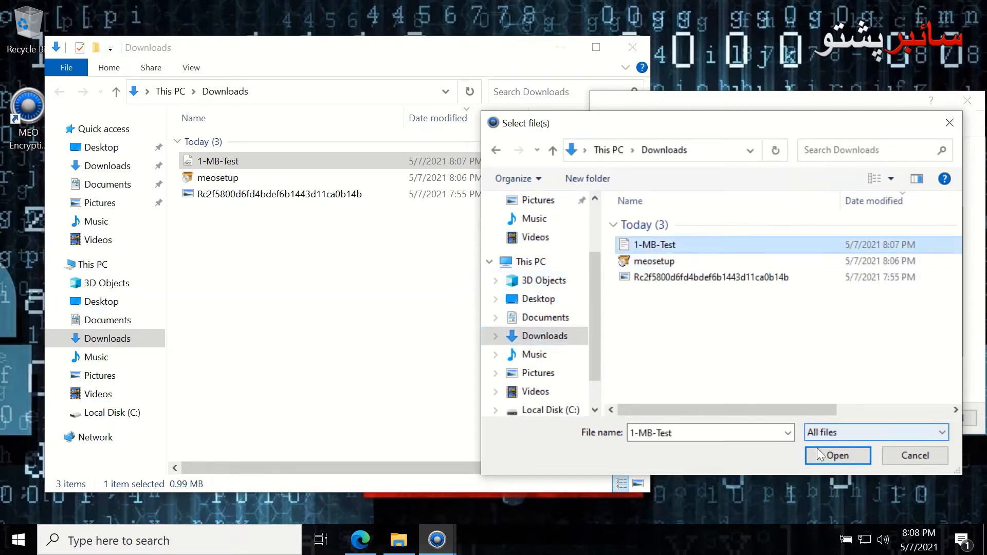
{"action": "left_click", "coordinate": [838, 456]}
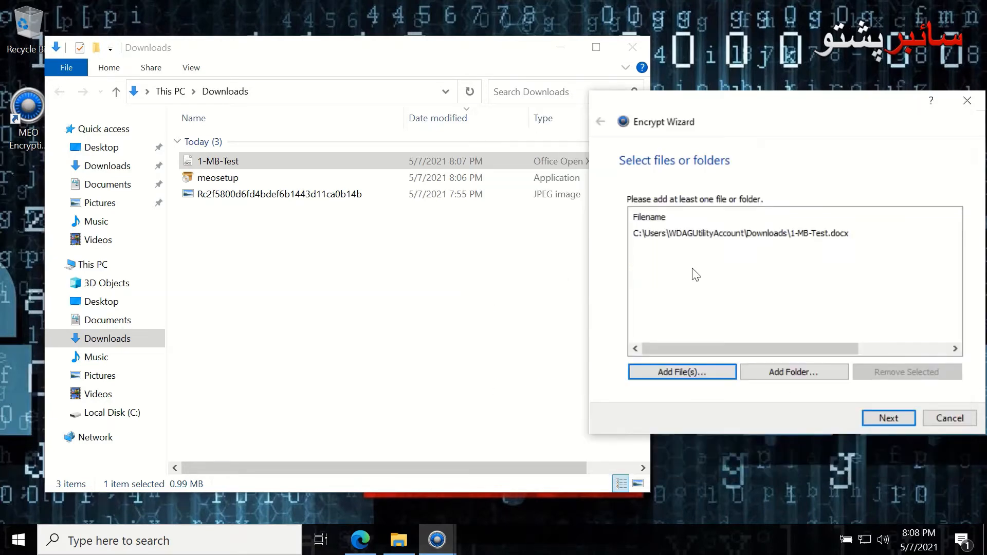
Choose Des as the crypto algorithm for 1-MB-Test.meo and advance to Password protection
{"action": "left_click", "coordinate": [889, 419]}
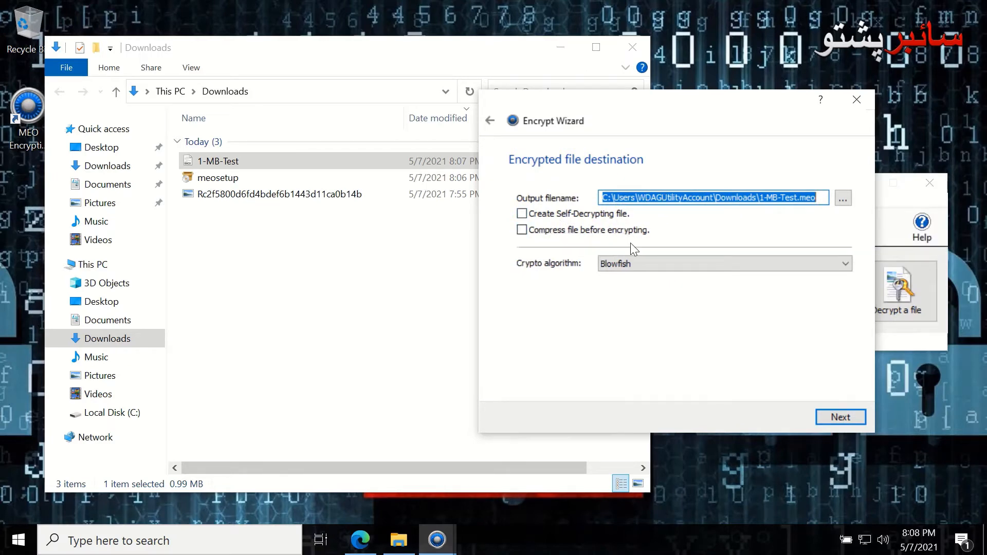
{"action": "left_click", "coordinate": [643, 271]}
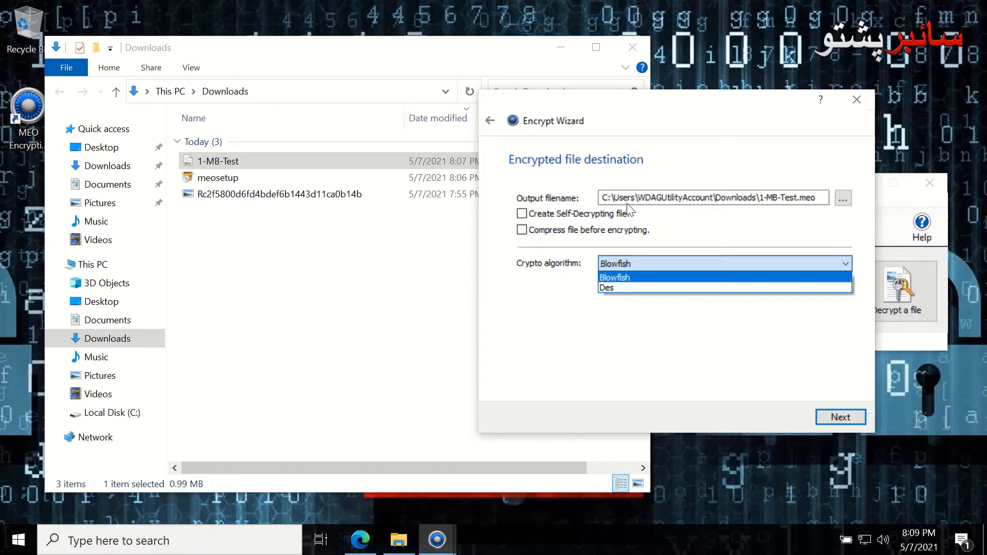
{"action": "left_click", "coordinate": [611, 289]}
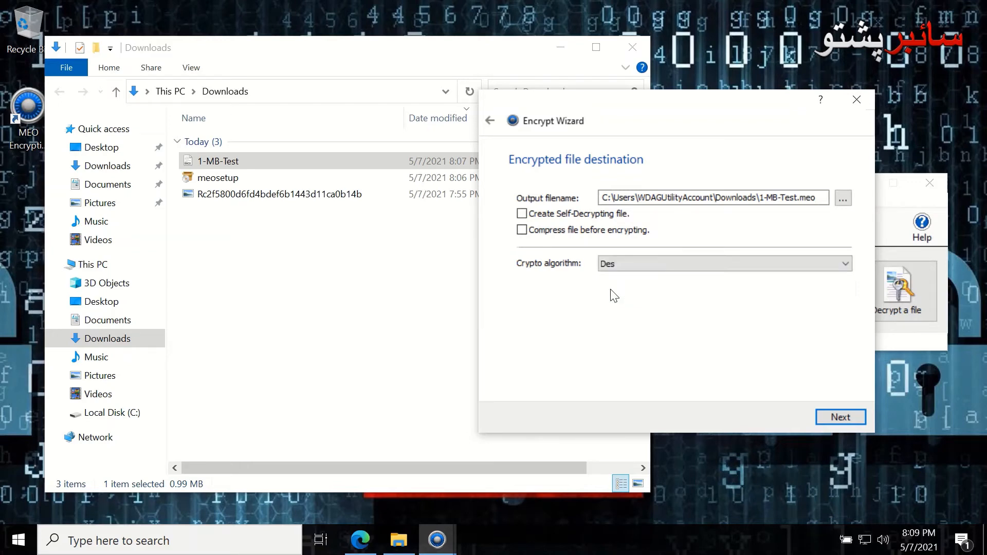
{"action": "left_click", "coordinate": [840, 417]}
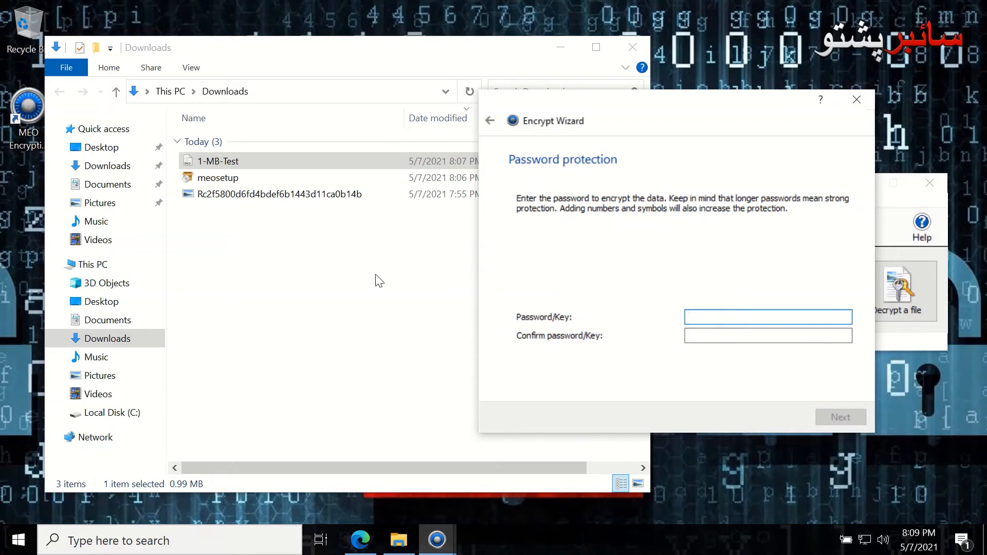
{"action": "left_click", "coordinate": [21, 542]}
Launch Notepad, type a long random password, and select all of it
{"action": "left_click", "coordinate": [128, 541]}
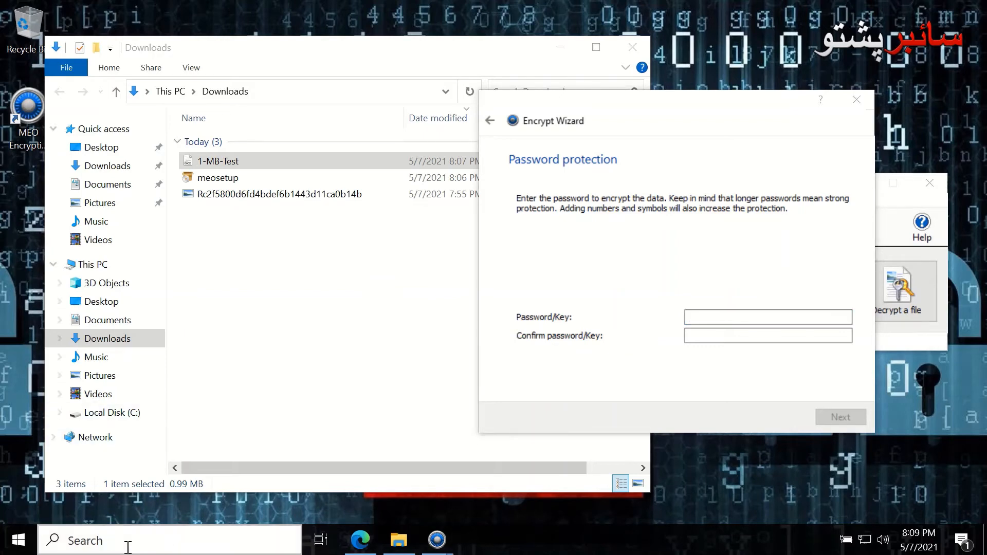
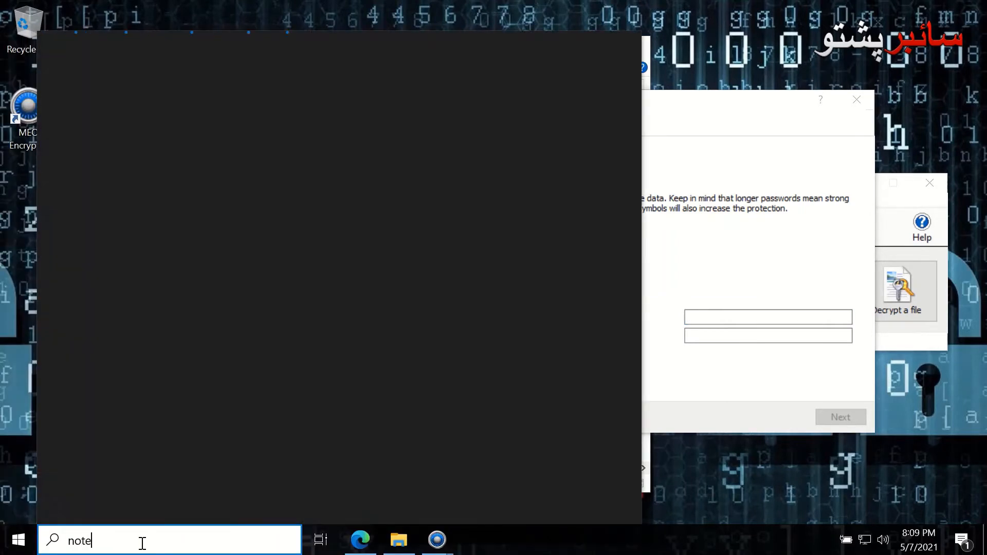
{"action": "key", "text": "Return"}
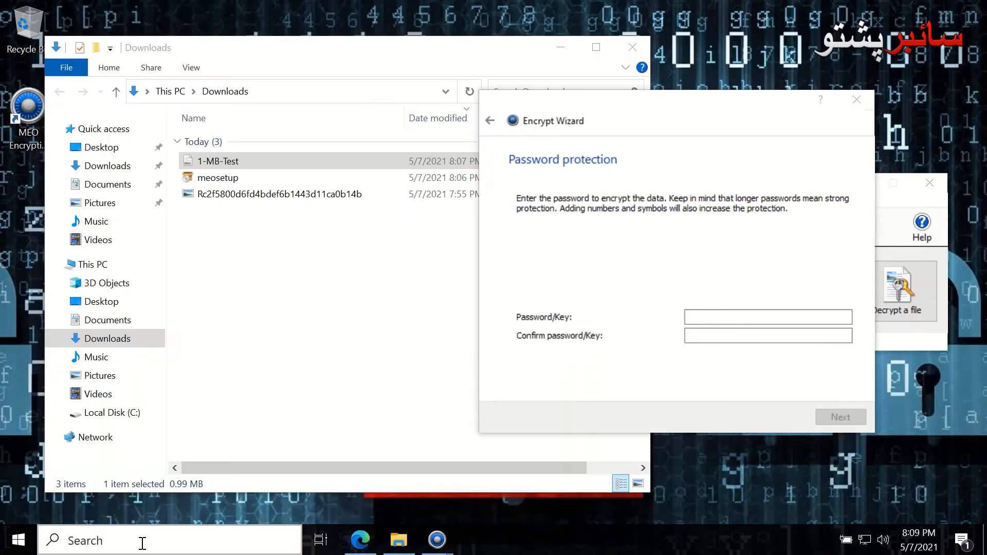
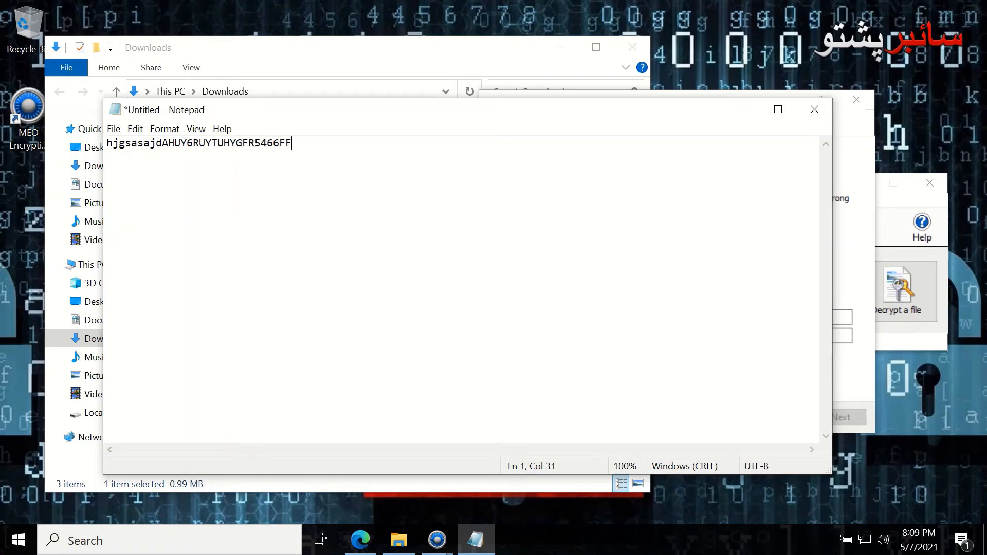
{"action": "key", "text": "ctrl+a"}
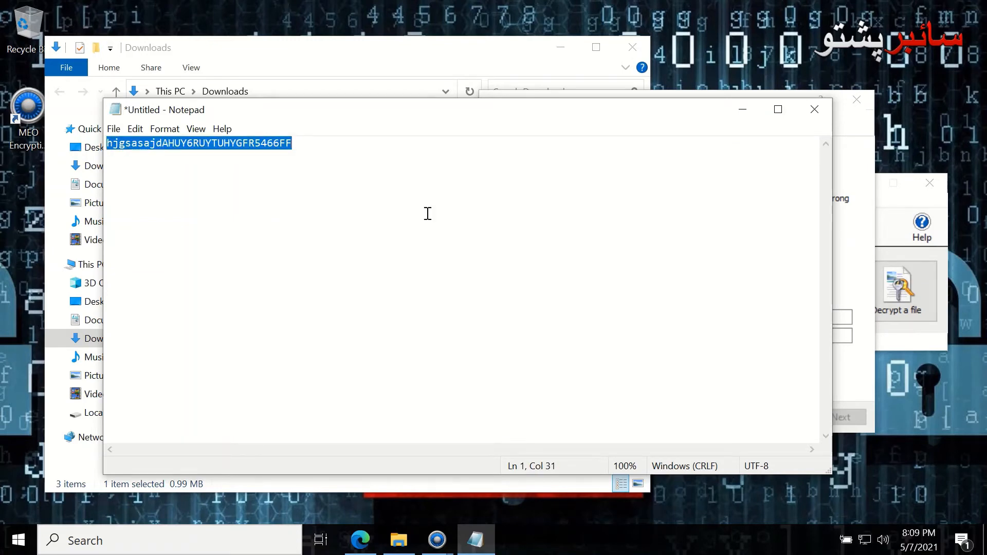
Paste the long password into both the Password/Key and Confirm fields
{"action": "left_click", "coordinate": [743, 109]}
{"action": "left_click", "coordinate": [706, 317]}
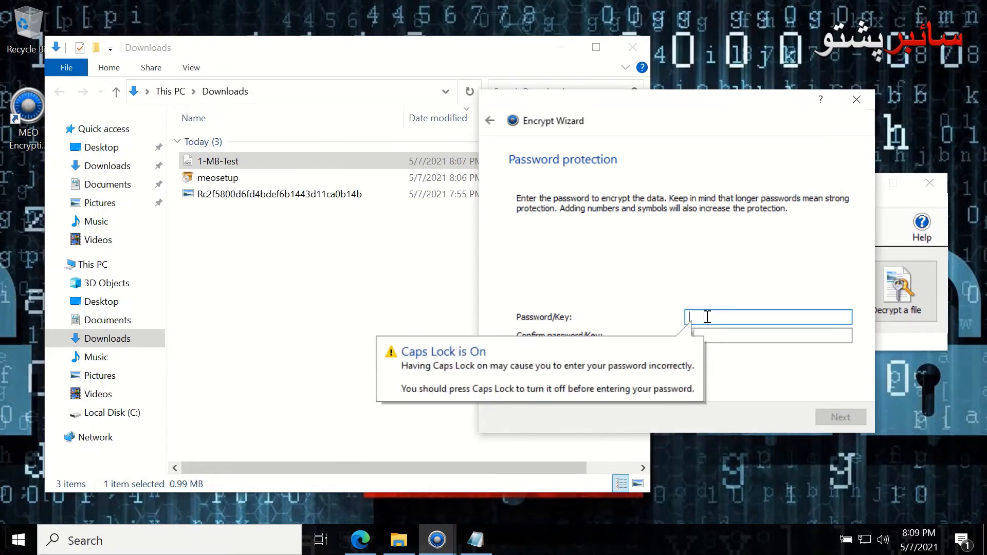
{"action": "key", "text": "ctrl+v"}
{"action": "left_click", "coordinate": [714, 335]}
{"action": "key", "text": "ctrl+v"}
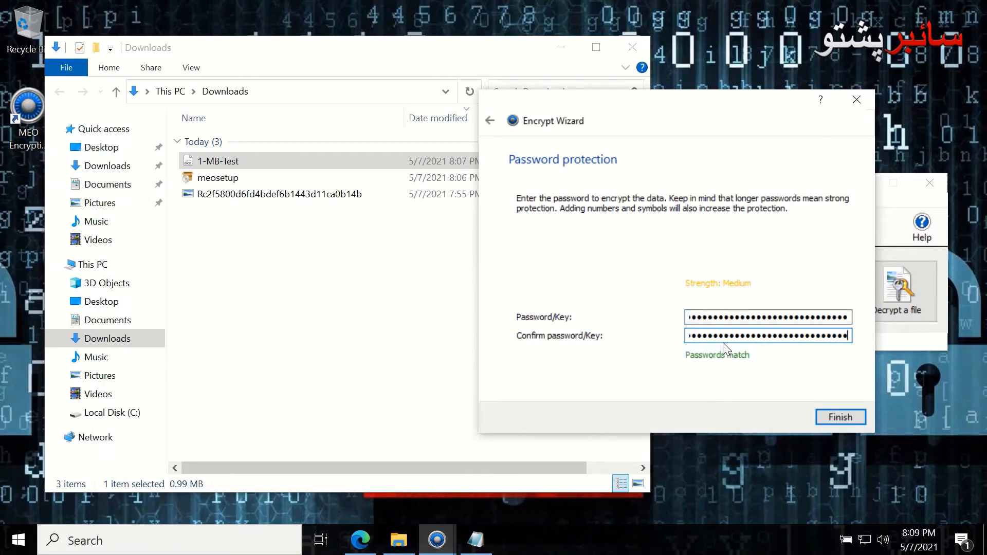
Try a short password, restore the long one, then finish encrypting and dismiss the success message
{"action": "left_click", "coordinate": [740, 318]}
{"action": "double_click", "coordinate": [740, 317]}
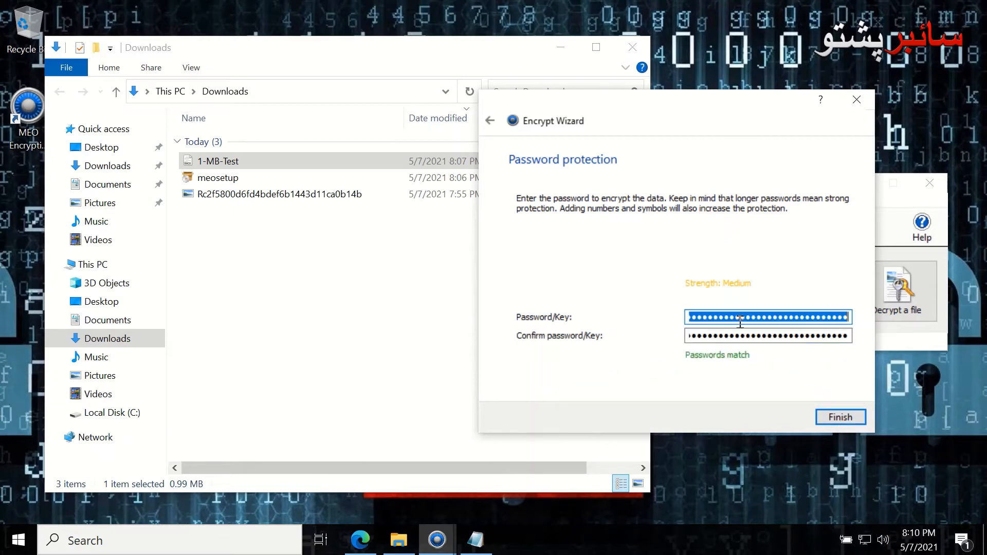
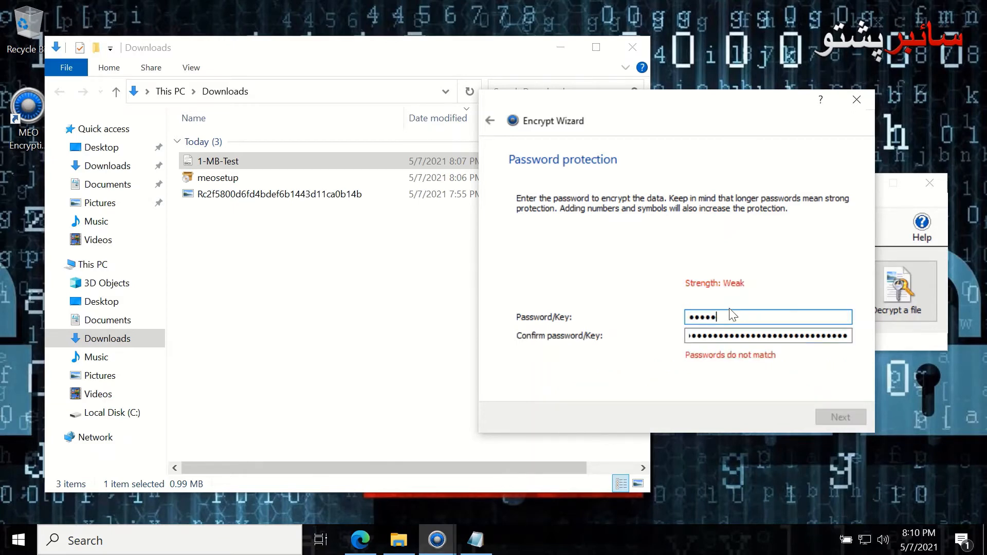
{"action": "key", "text": "ctrl+a"}
{"action": "key", "text": "ctrl+v"}
{"action": "left_click", "coordinate": [839, 417]}
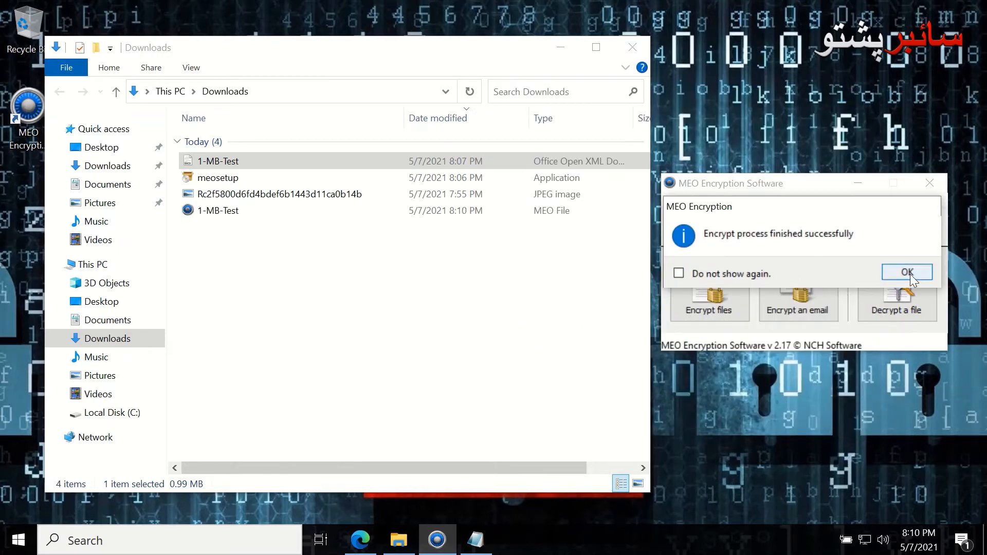
{"action": "left_click", "coordinate": [908, 272]}
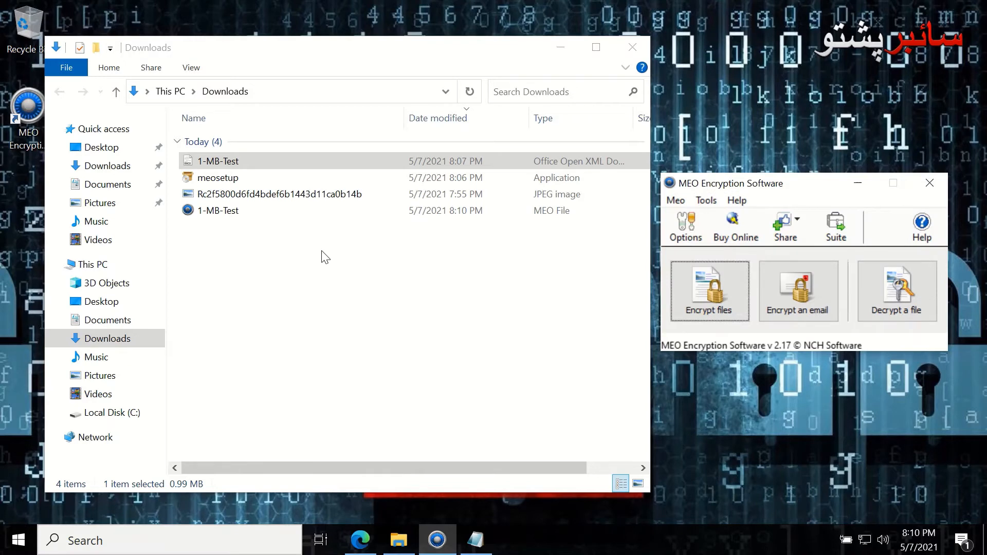
Open 1-MB-Test.meo, then cancel its password prompt and close the MEO window and browser page
{"action": "double_click", "coordinate": [232, 212]}
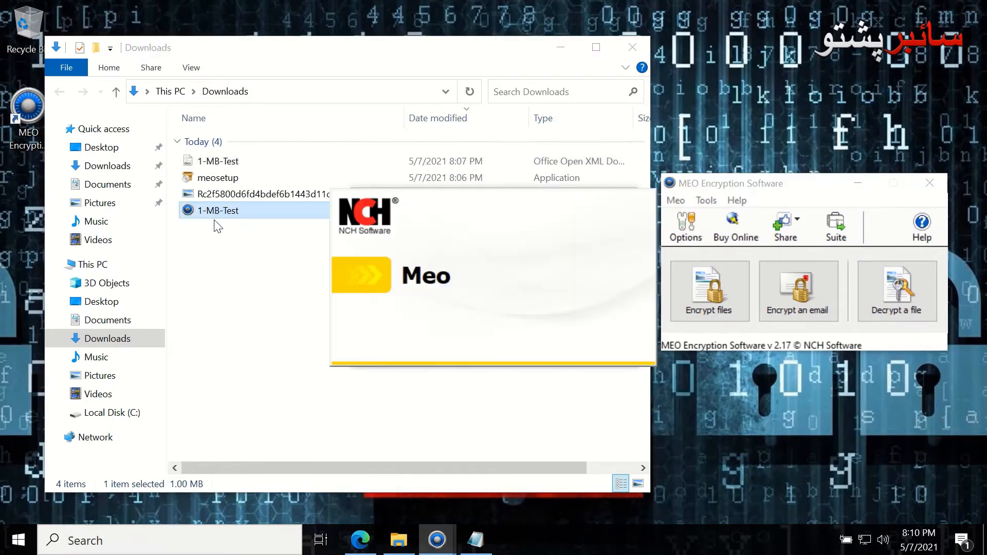
{"action": "left_click", "coordinate": [616, 229]}
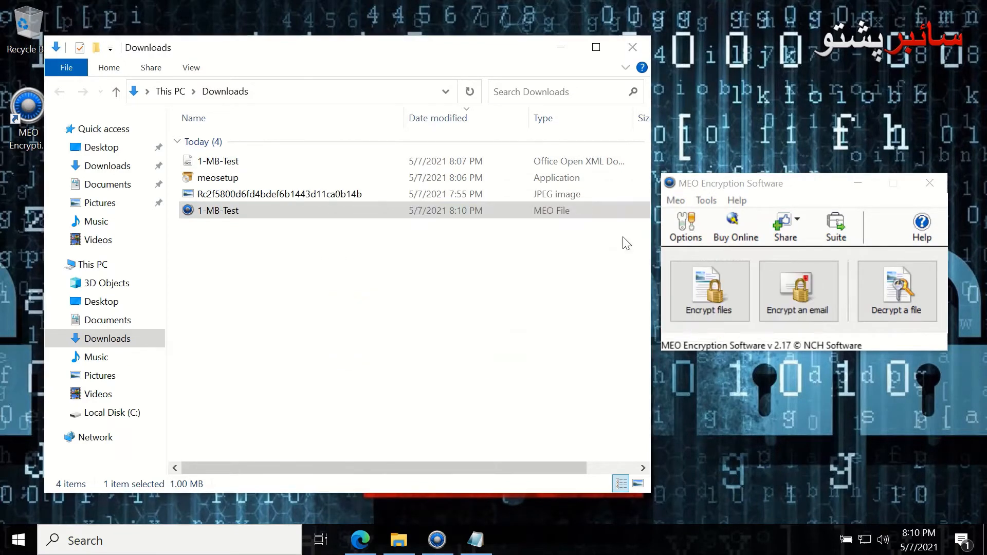
{"action": "left_click", "coordinate": [930, 183]}
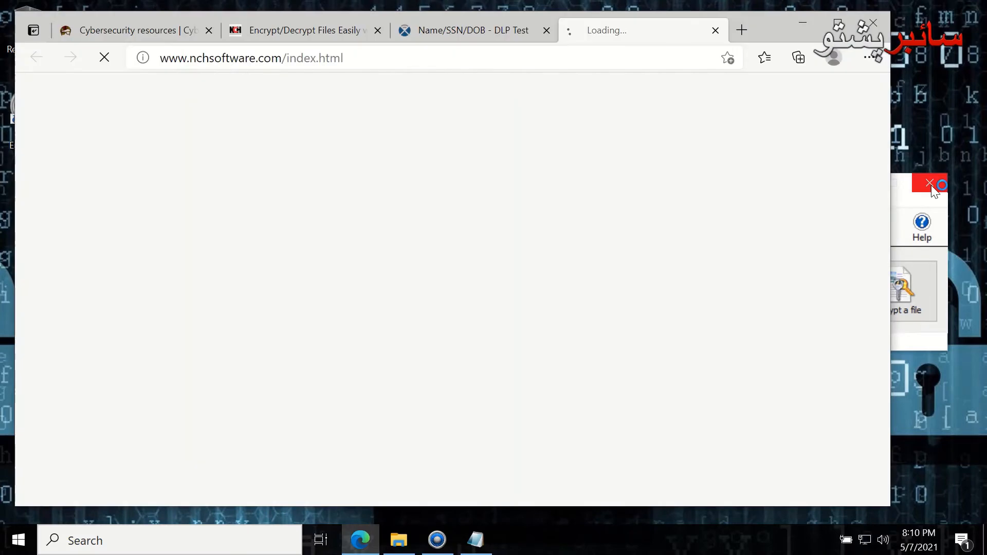
{"action": "left_click", "coordinate": [876, 23]}
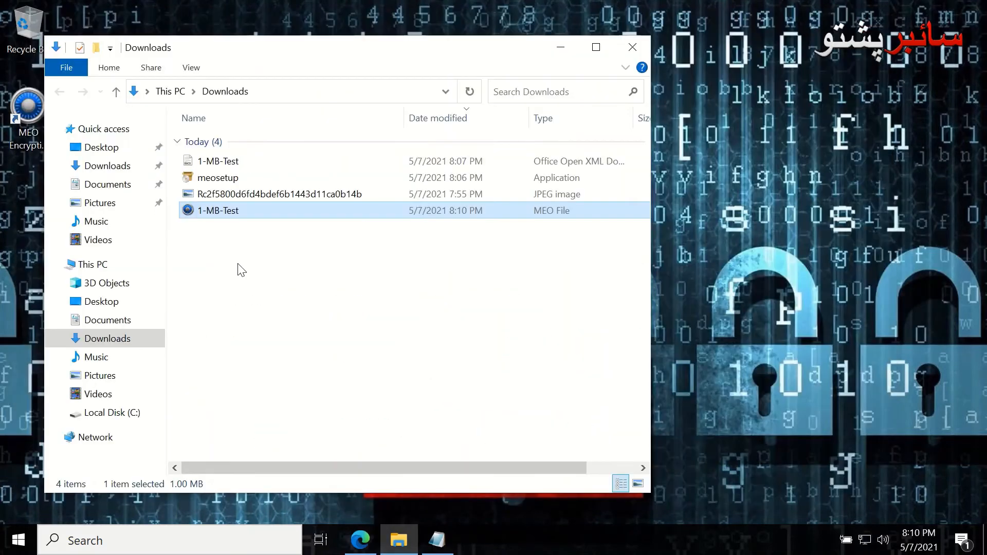
Reopen 1-MB-Test.meo, try an empty then a typed password (both rejected), and reopen the prompt
{"action": "double_click", "coordinate": [202, 213]}
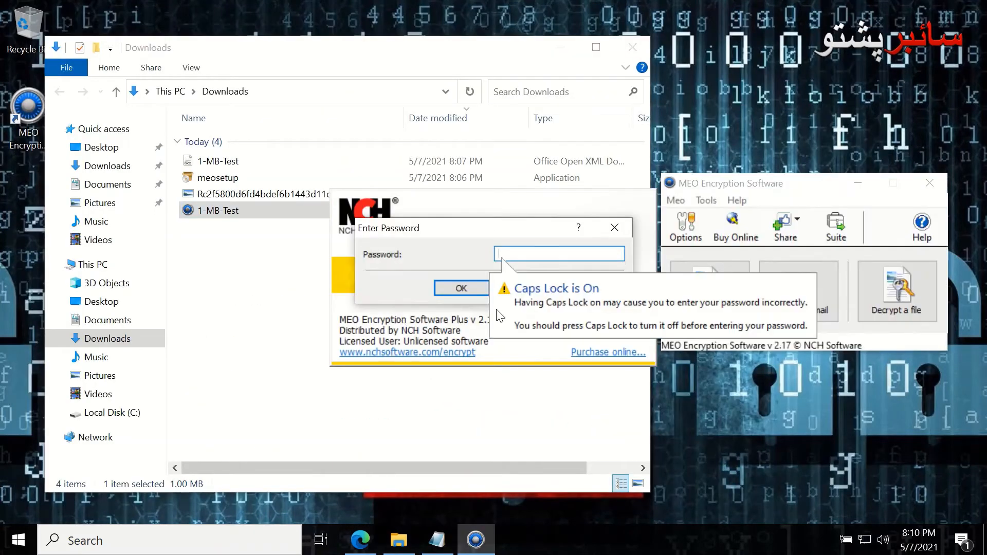
{"action": "left_click", "coordinate": [462, 287]}
{"action": "left_click", "coordinate": [556, 320]}
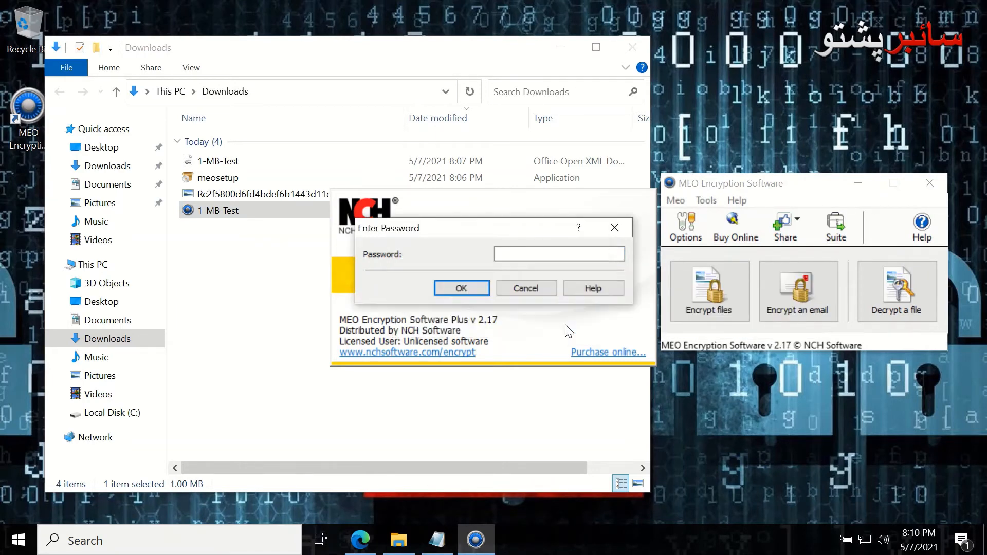
{"action": "left_click", "coordinate": [529, 254]}
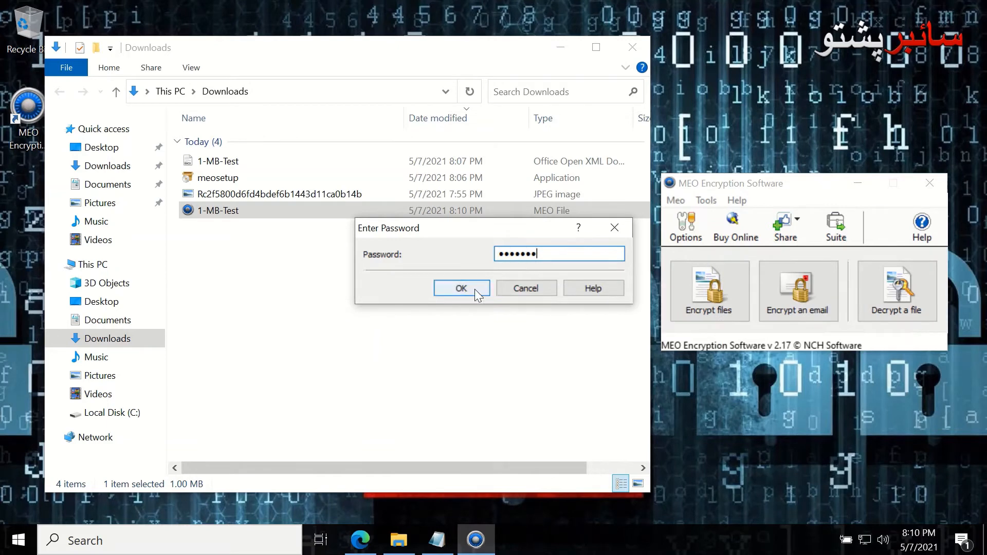
{"action": "left_click", "coordinate": [474, 289]}
{"action": "left_click", "coordinate": [525, 322]}
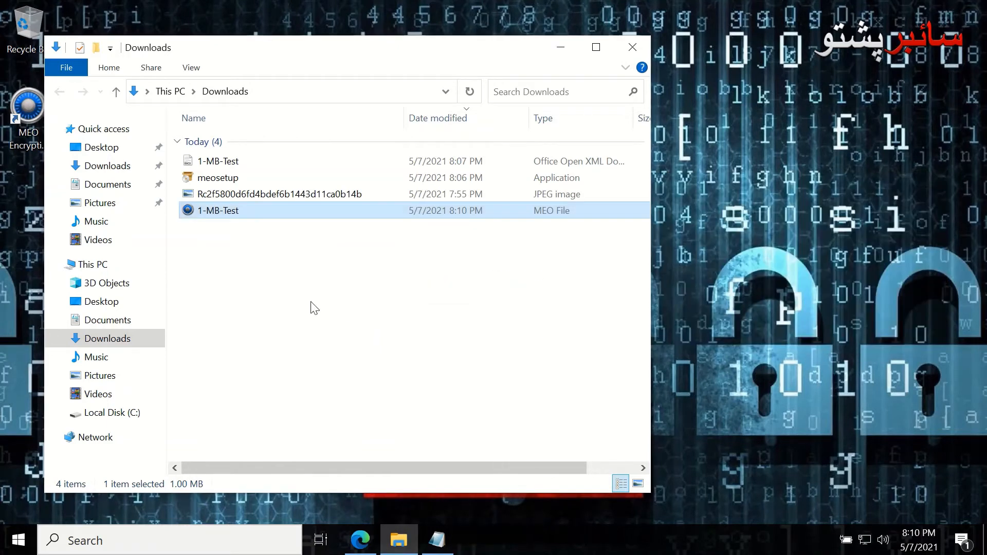
{"action": "double_click", "coordinate": [209, 214]}
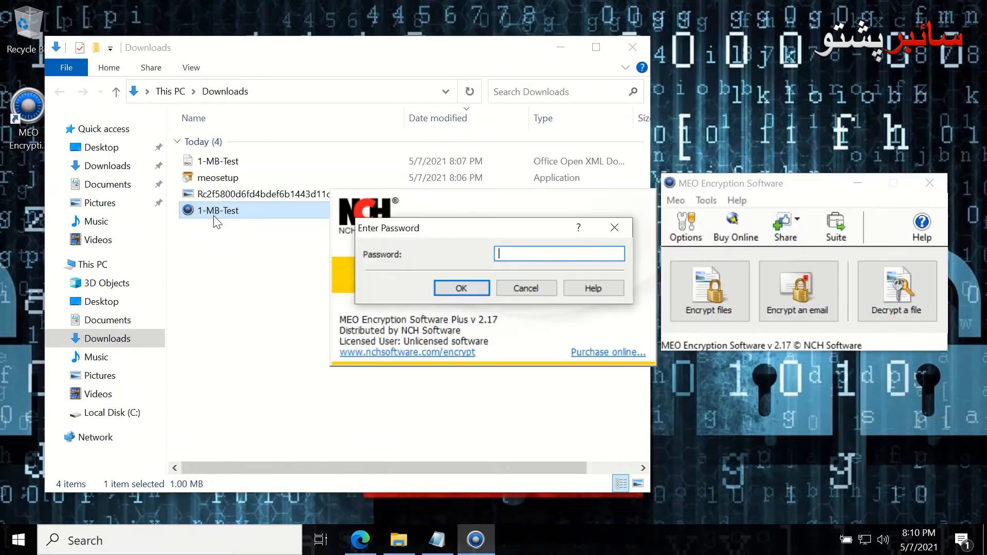
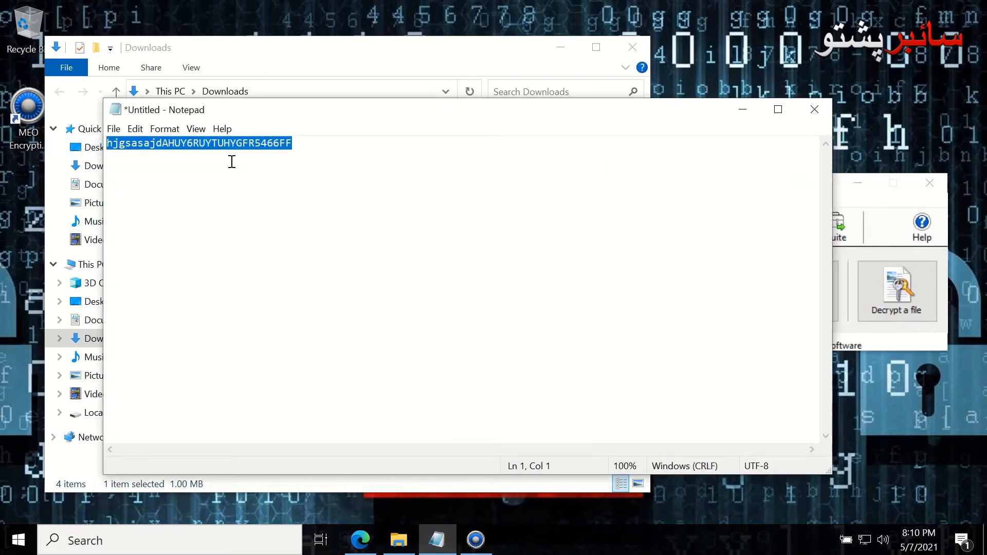
Paste the password and decrypt 1-MB-Test.meo to the Desktop, dismissing the success message
{"action": "left_click", "coordinate": [743, 109]}
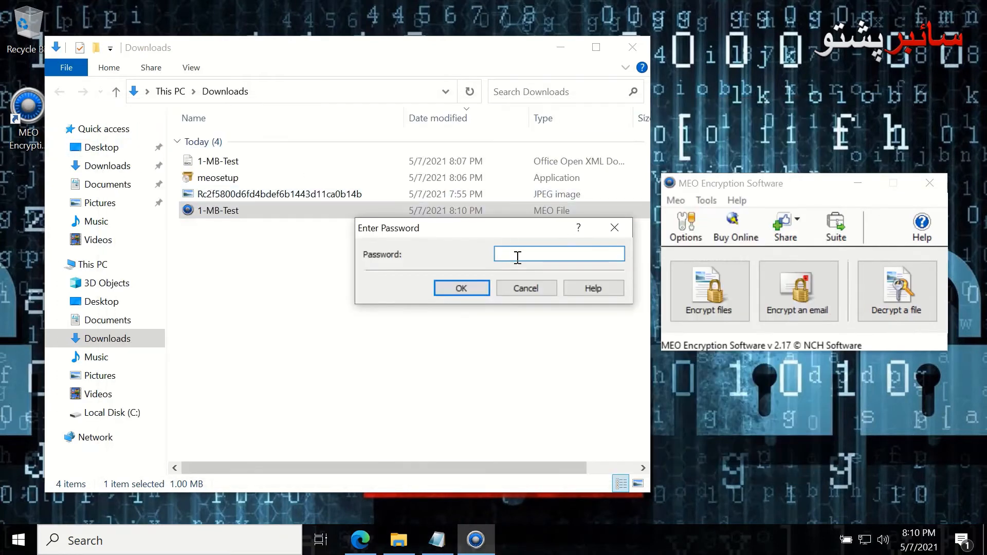
{"action": "key", "text": "ctrl+v"}
{"action": "left_click", "coordinate": [458, 292]}
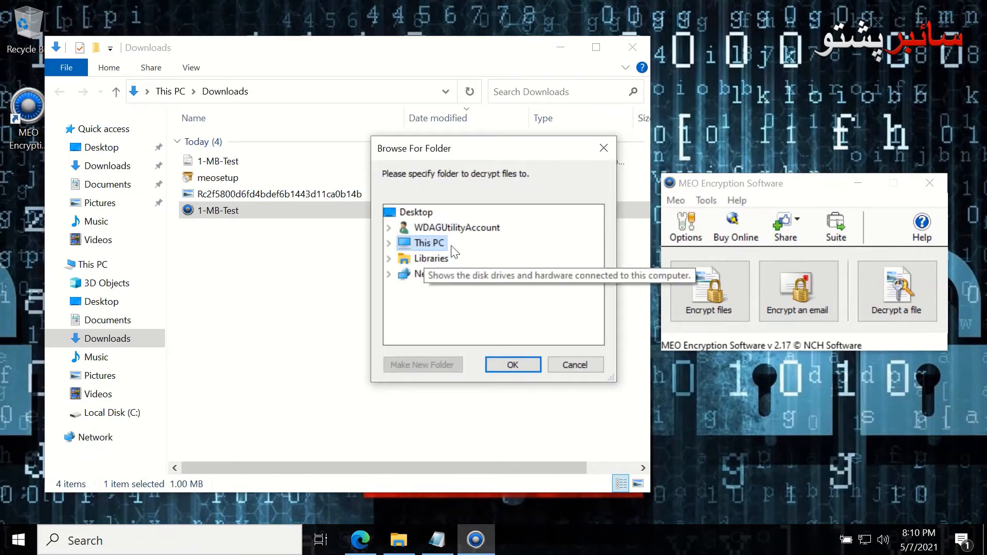
{"action": "left_click", "coordinate": [390, 245]}
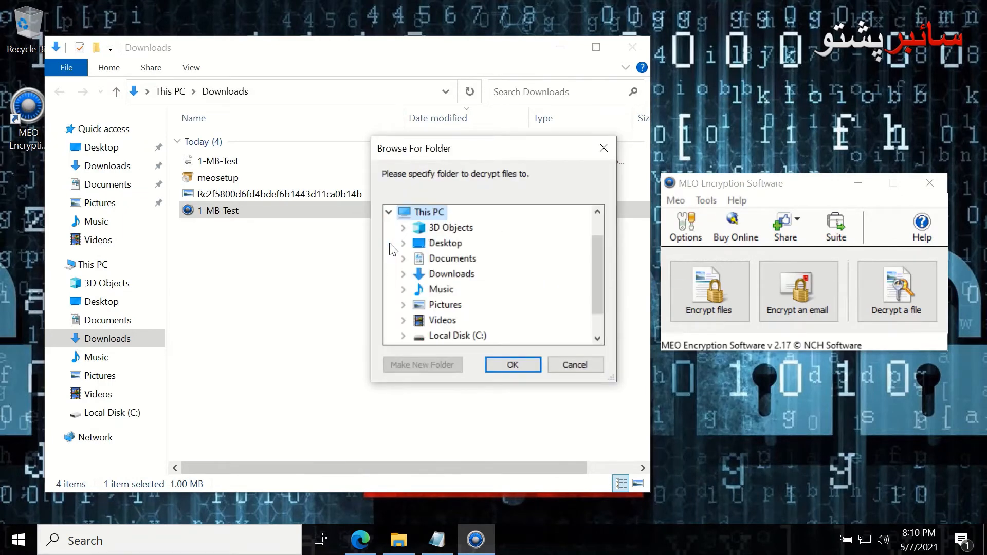
{"action": "left_click", "coordinate": [438, 251]}
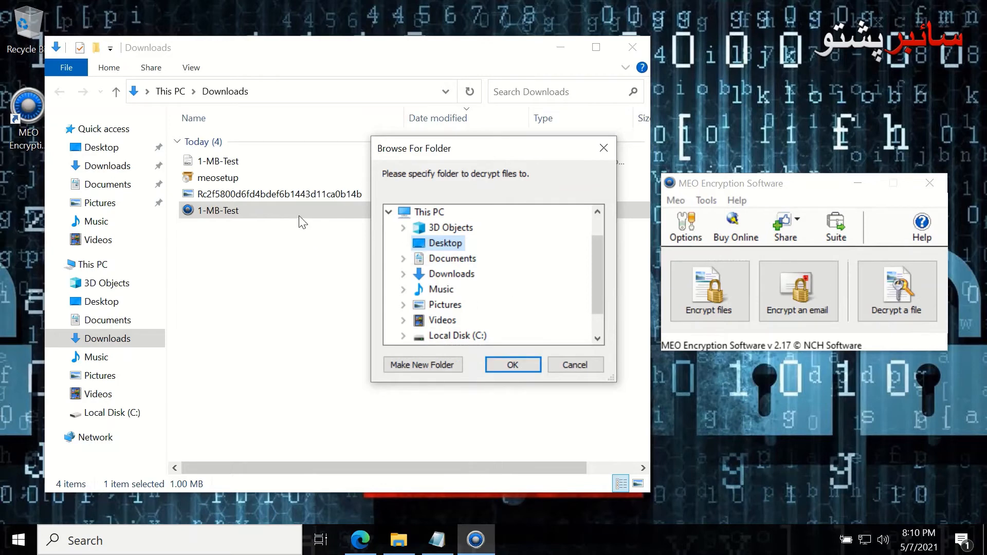
{"action": "left_click", "coordinate": [503, 363]}
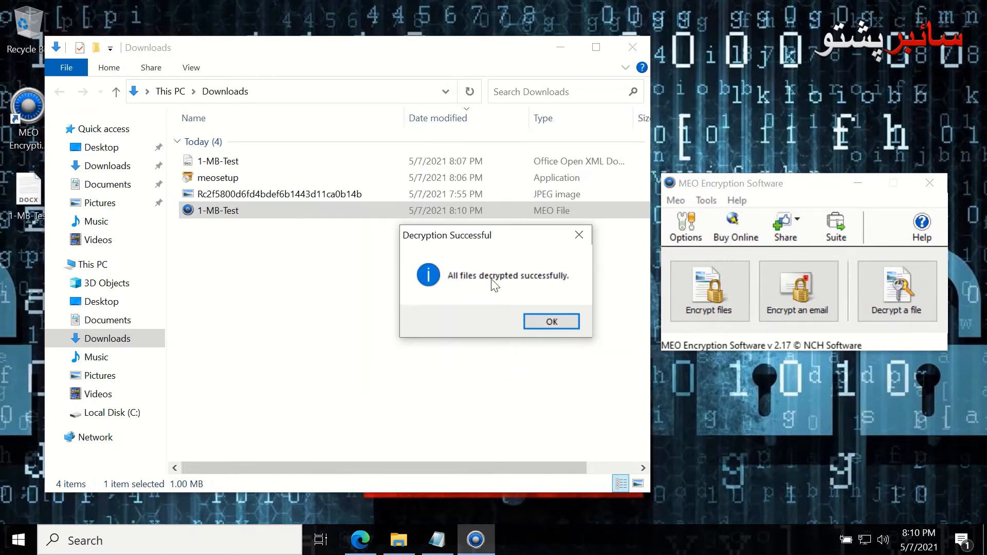
{"action": "left_click", "coordinate": [549, 322]}
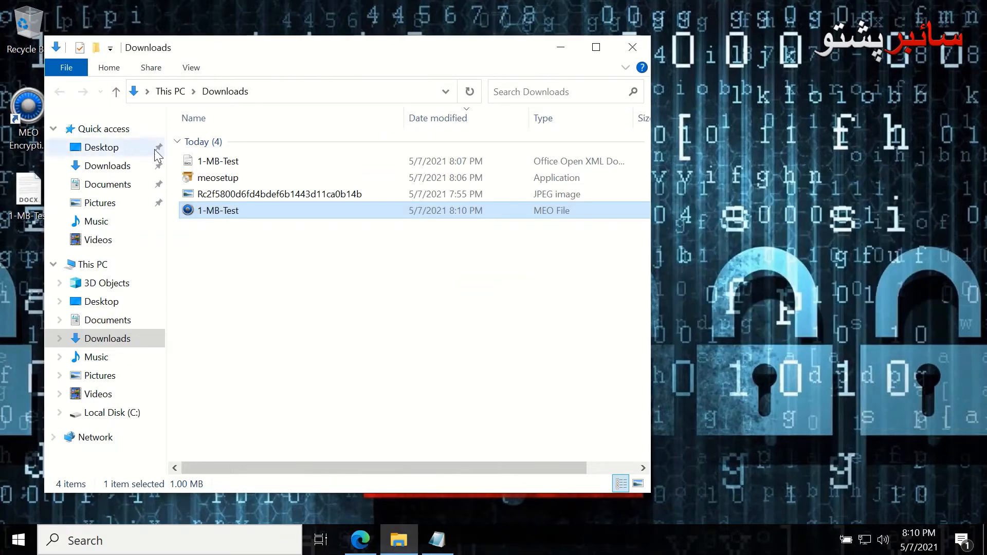
Relaunch MEO, select 1-MB-Test for decryption again, then cancel its password prompt
{"action": "left_click", "coordinate": [34, 119]}
{"action": "double_click", "coordinate": [32, 118]}
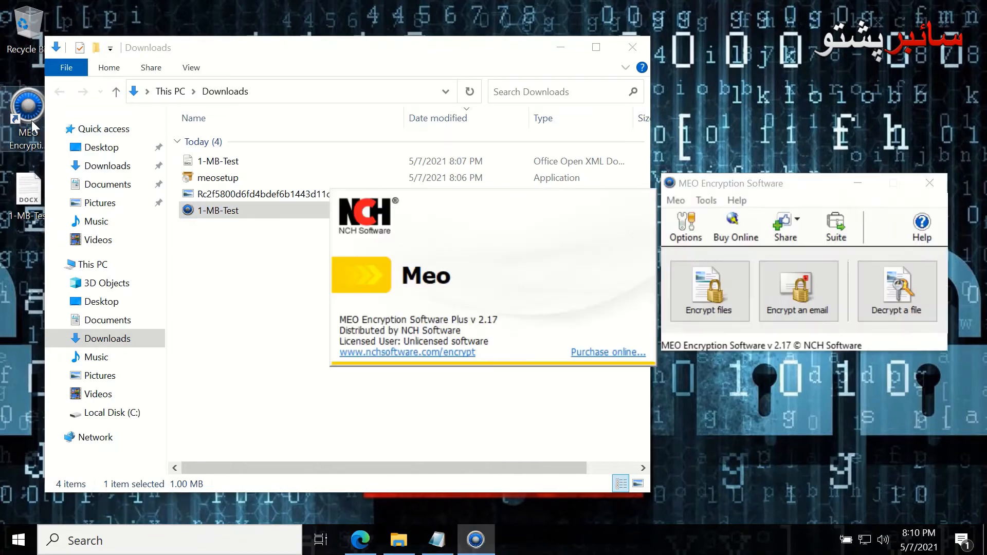
{"action": "left_click", "coordinate": [890, 310]}
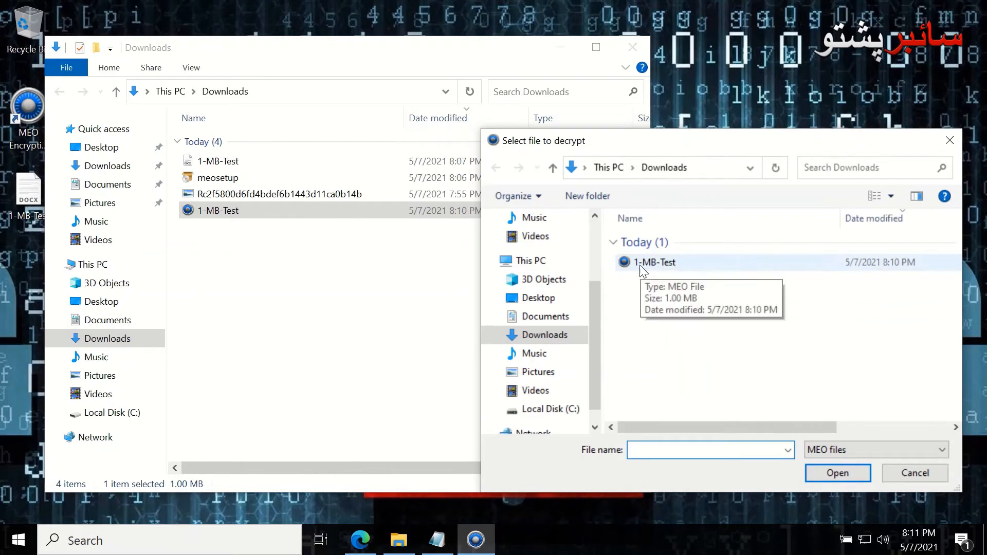
{"action": "left_click", "coordinate": [640, 263]}
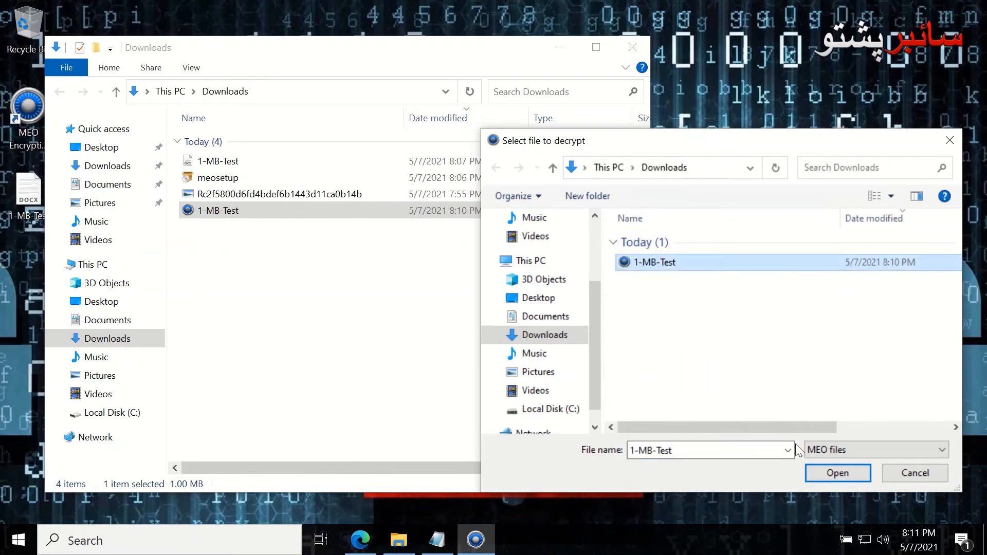
{"action": "left_click", "coordinate": [835, 474]}
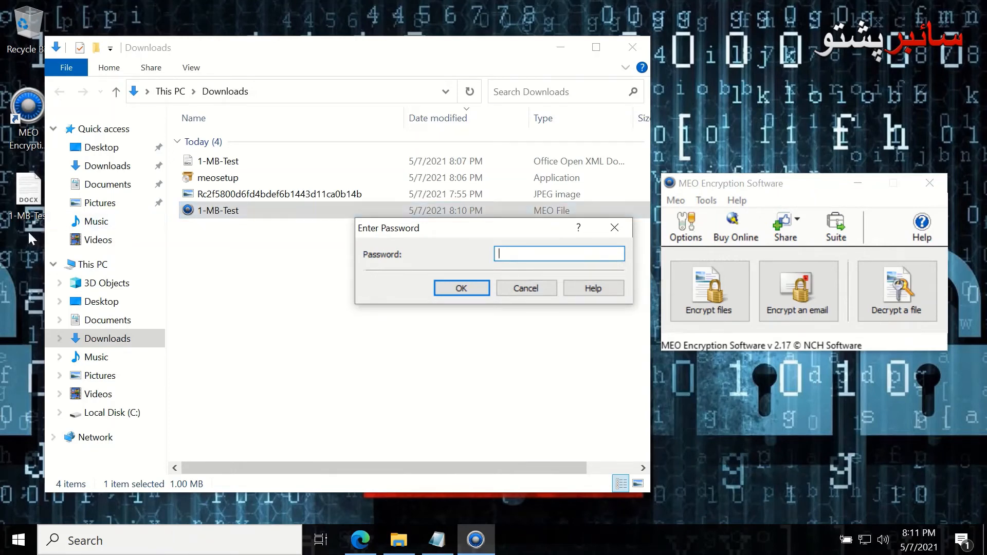
{"action": "left_click", "coordinate": [524, 287]}
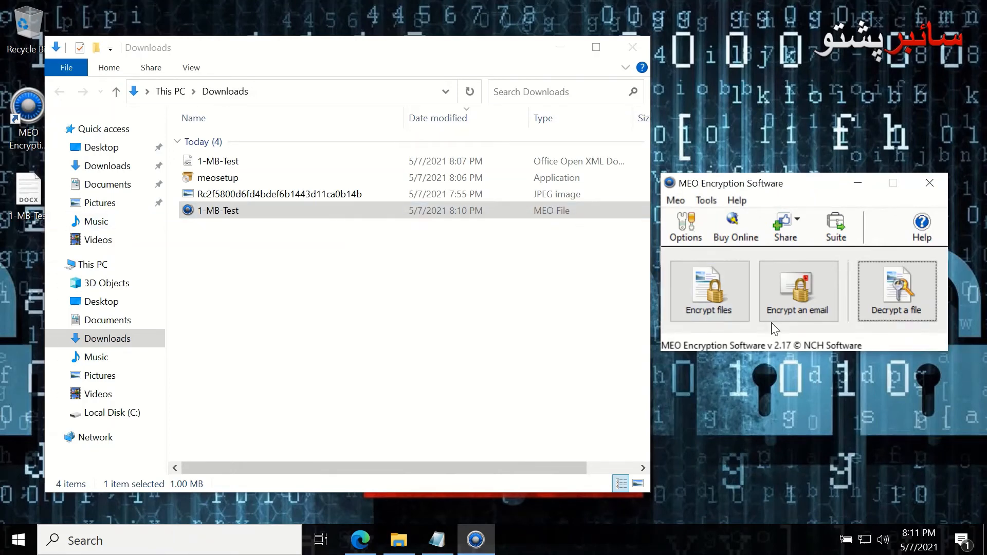
{"action": "left_click", "coordinate": [794, 307]}
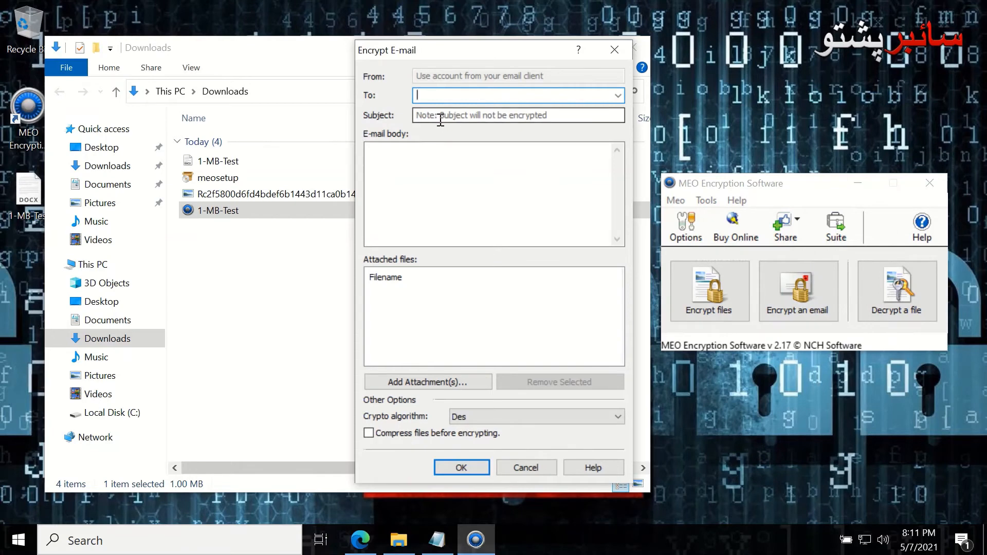
{"action": "left_click", "coordinate": [426, 156]}
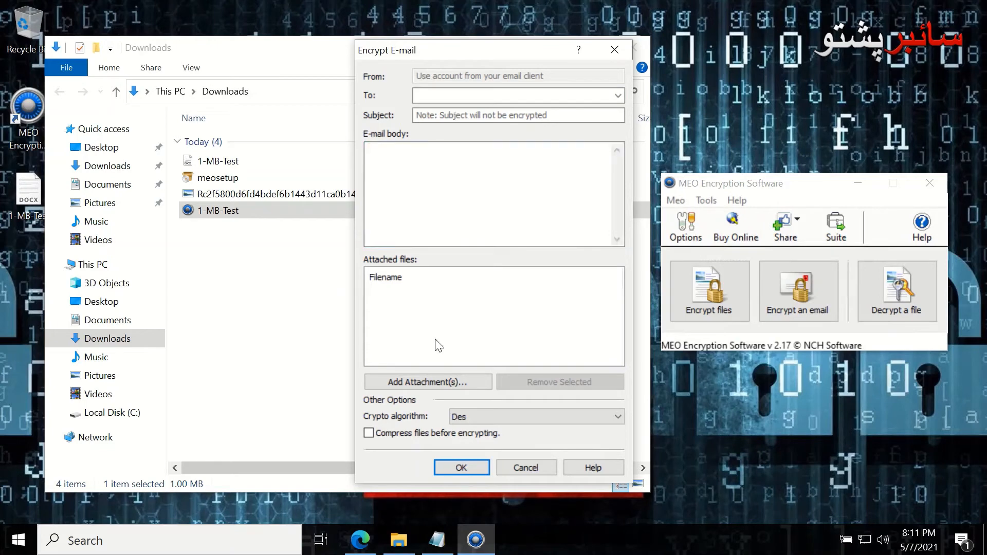
{"action": "left_click", "coordinate": [415, 193]}
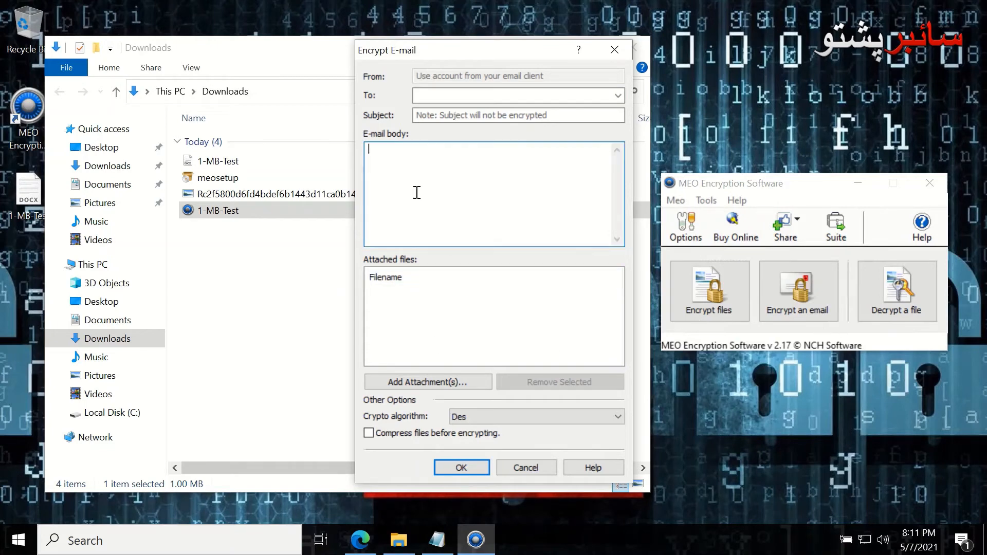
{"action": "left_click", "coordinate": [414, 299]}
{"action": "left_click", "coordinate": [436, 383]}
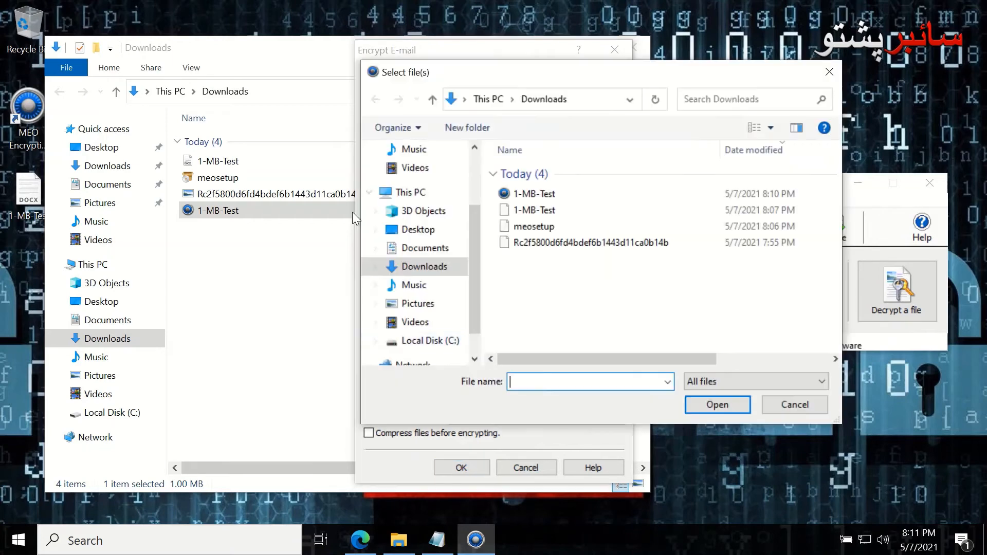
{"action": "left_click", "coordinate": [523, 211]}
{"action": "left_click", "coordinate": [705, 400]}
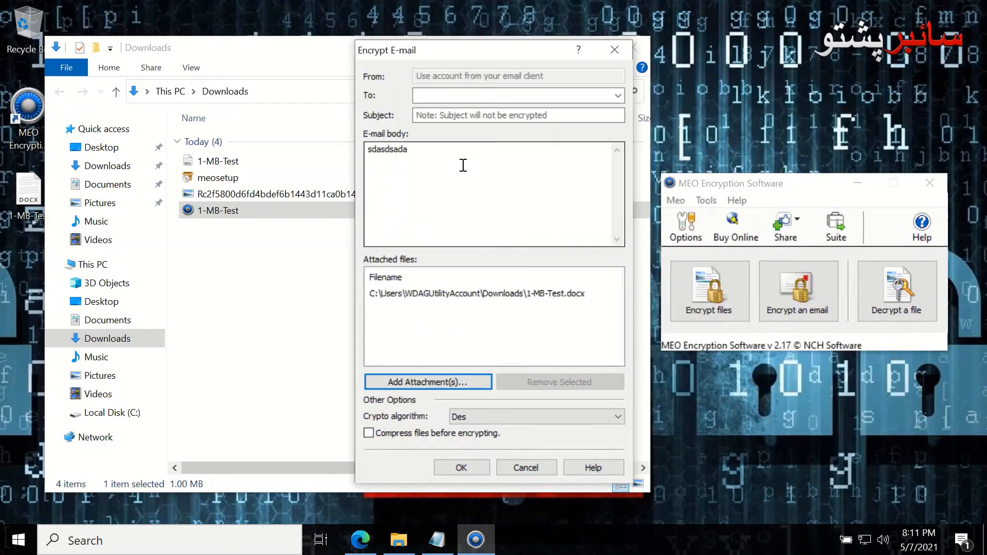
{"action": "left_click", "coordinate": [434, 96]}
{"action": "left_click", "coordinate": [618, 96]}
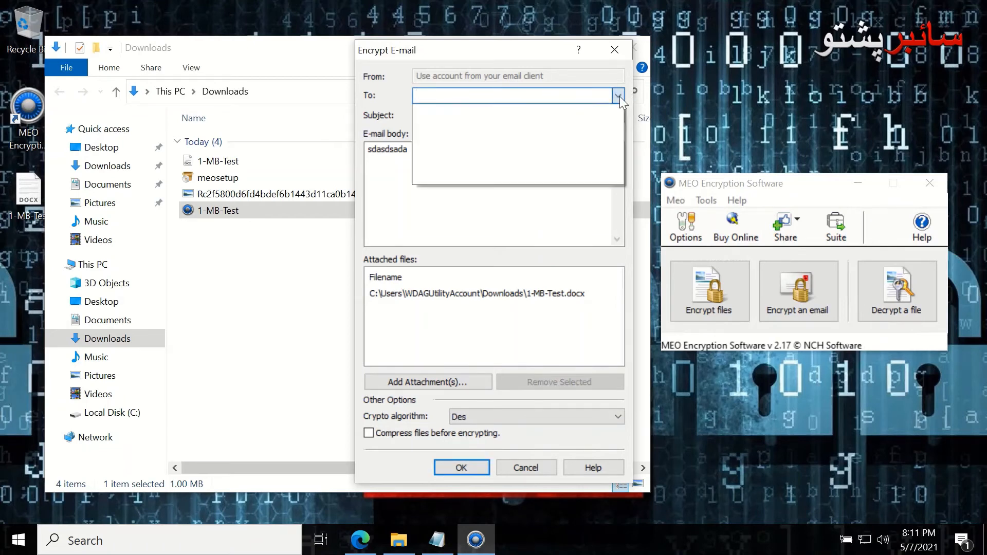
{"action": "left_click", "coordinate": [582, 96]}
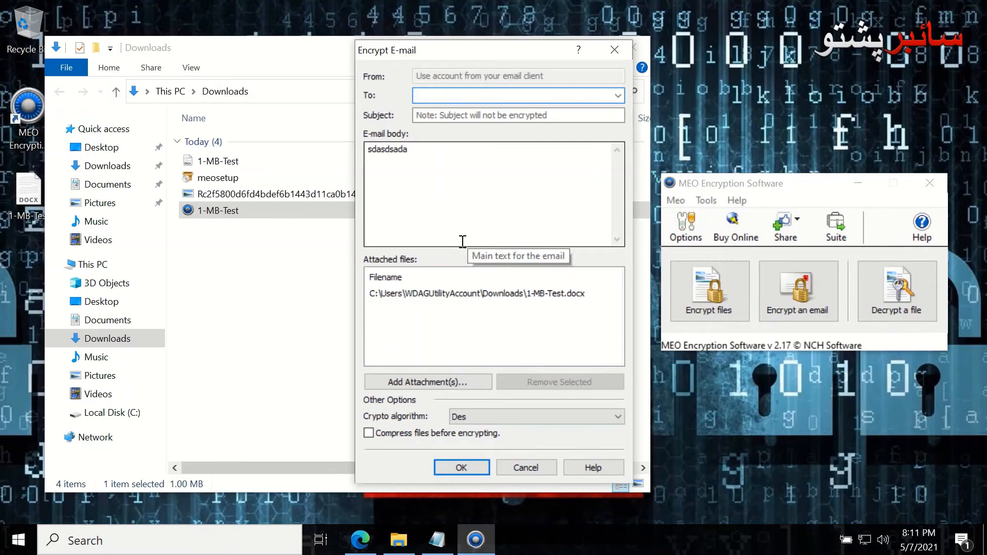
{"action": "left_click", "coordinate": [529, 468]}
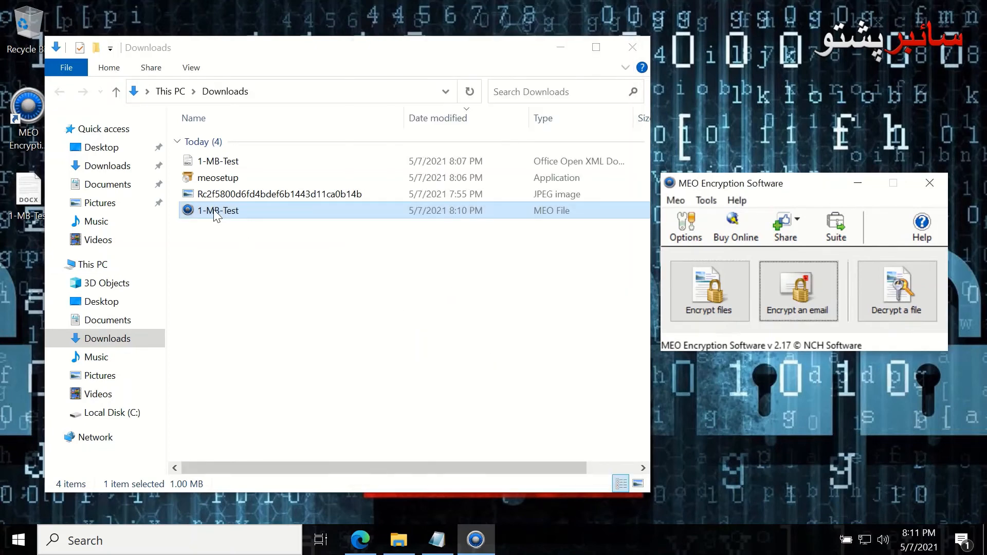
Open the decrypted 1-MB-Test document from the desktop to check it, then close it
{"action": "left_click_drag", "start_coordinate": [186, 52], "coordinate": [244, 49]}
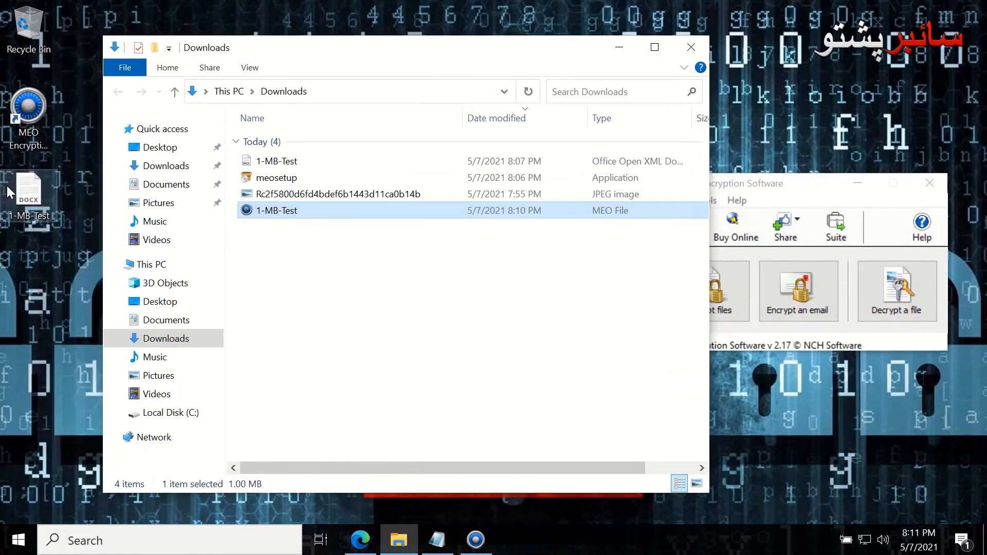
{"action": "double_click", "coordinate": [29, 195]}
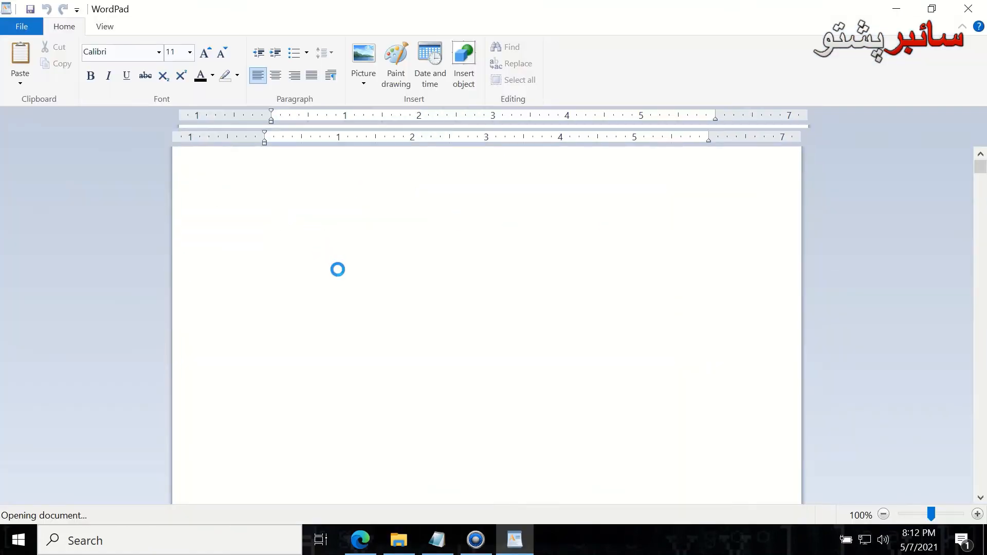
{"action": "left_click", "coordinate": [968, 9]}
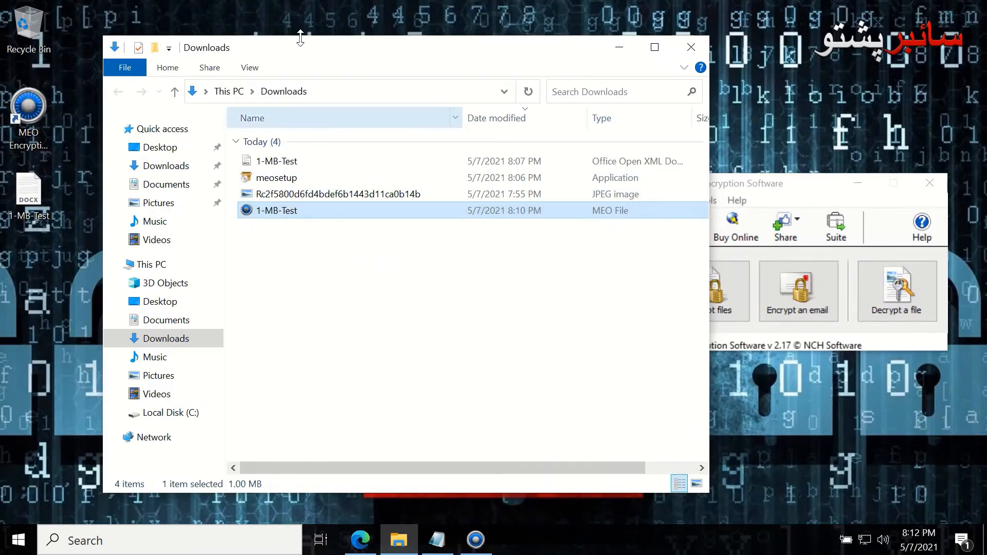
Close the MEO Encryption Software window and the Downloads folder window
{"action": "left_click_drag", "start_coordinate": [297, 47], "coordinate": [266, 44]}
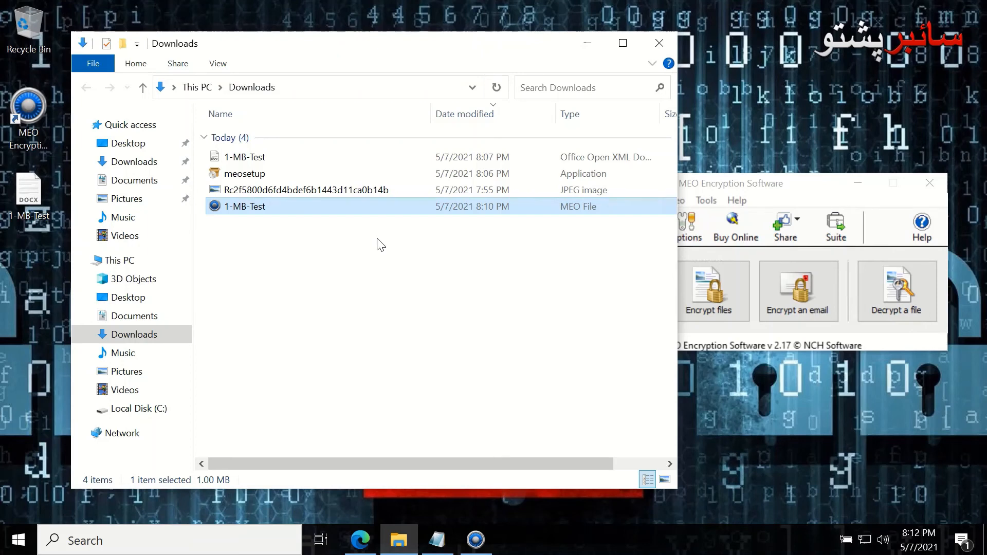
{"action": "left_click_drag", "start_coordinate": [811, 193], "coordinate": [831, 237]}
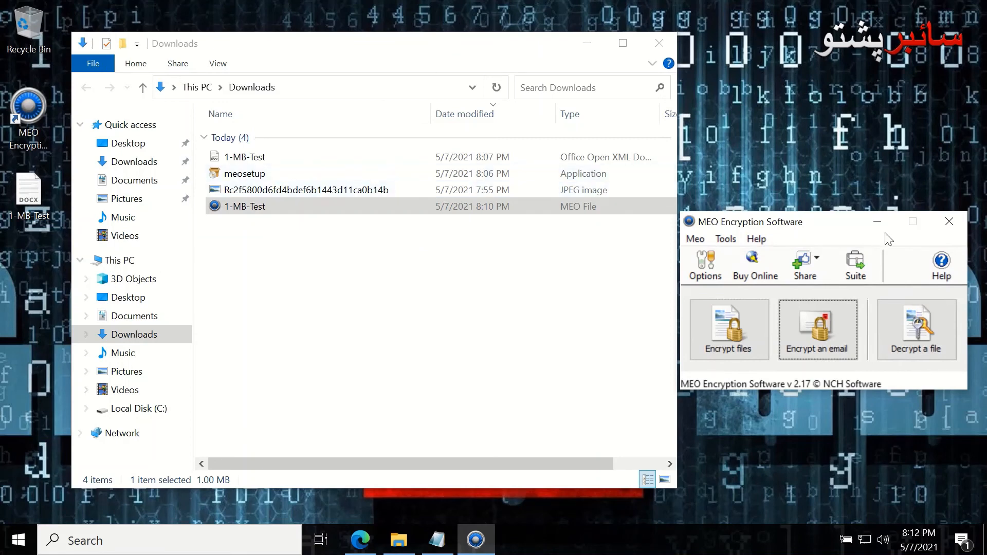
{"action": "left_click", "coordinate": [950, 220]}
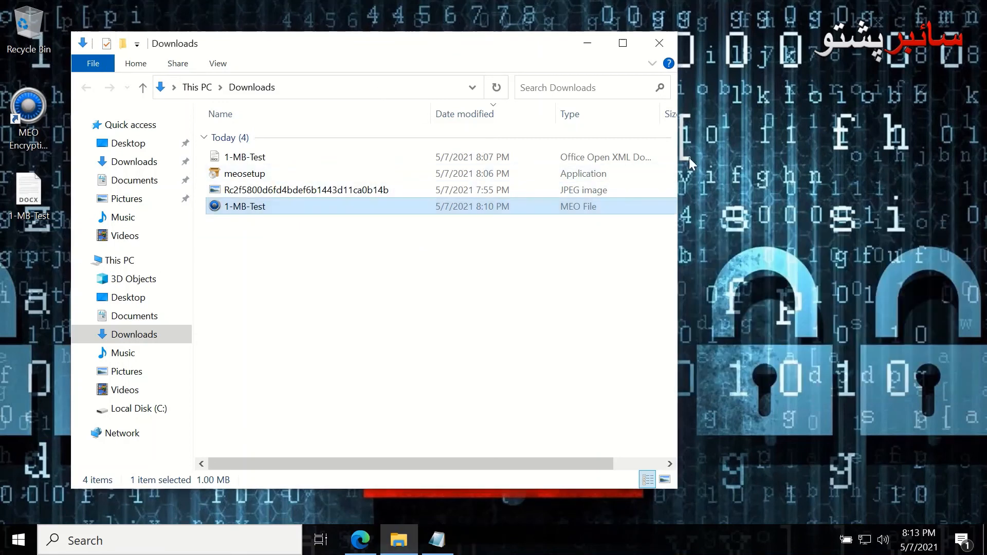
{"action": "left_click", "coordinate": [659, 45]}
Search for Add or remove programs and scroll the Apps & features list
{"action": "left_click", "coordinate": [18, 540]}
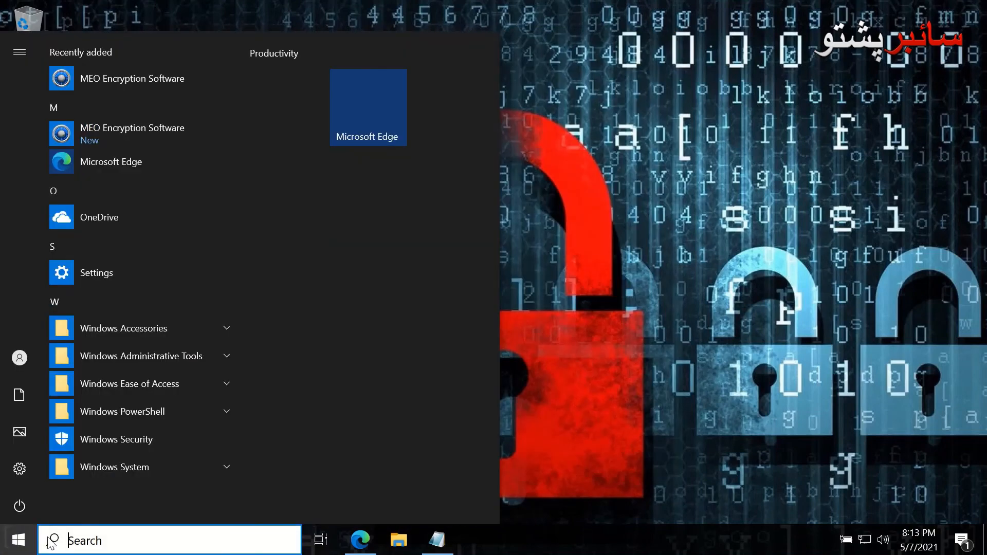
{"action": "type", "text": "ad"}
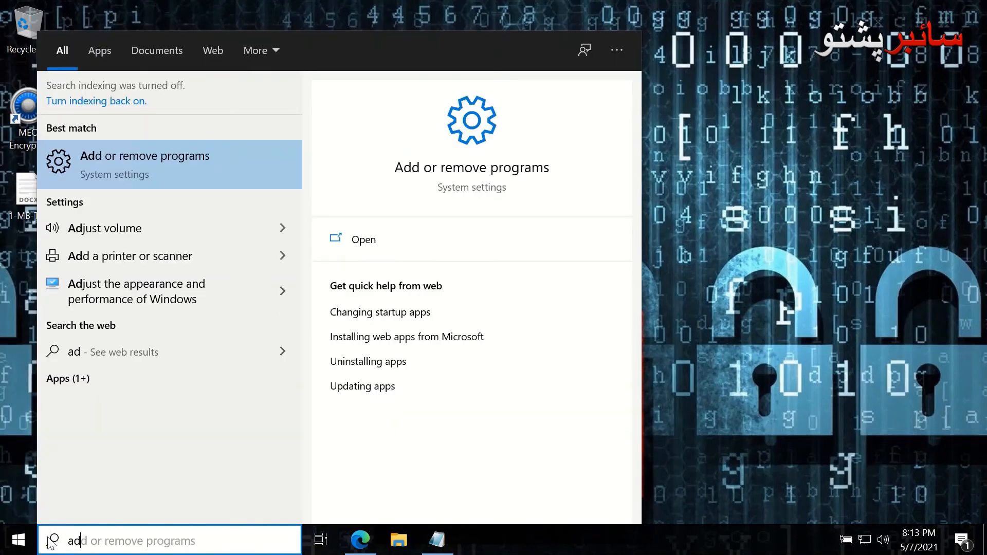
{"action": "key", "text": "Return"}
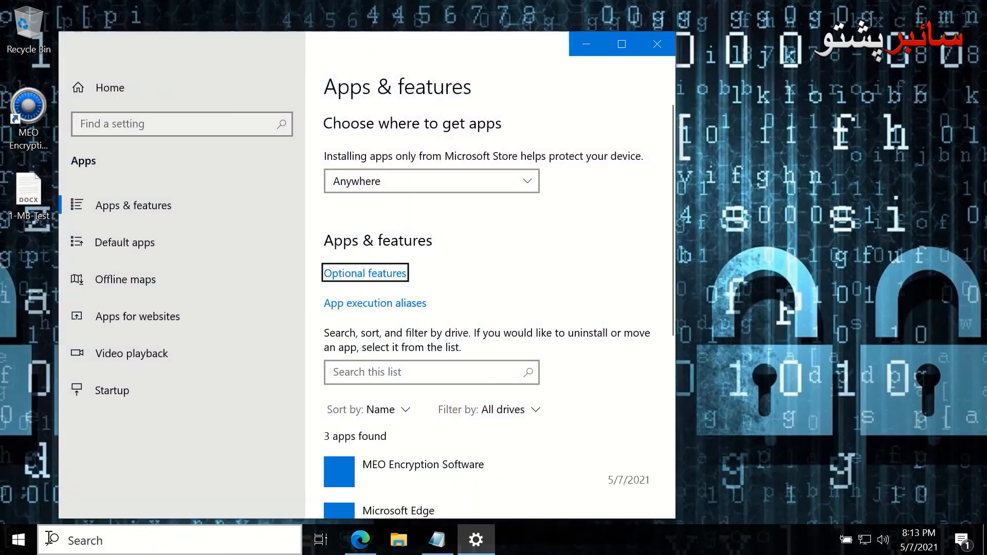
{"action": "scroll", "coordinate": [426, 437], "scroll_direction": "down", "scroll_amount": 3}
Uninstall MEO Encryption Software, confirming removal and declining the newer version offer
{"action": "left_click", "coordinate": [430, 343]}
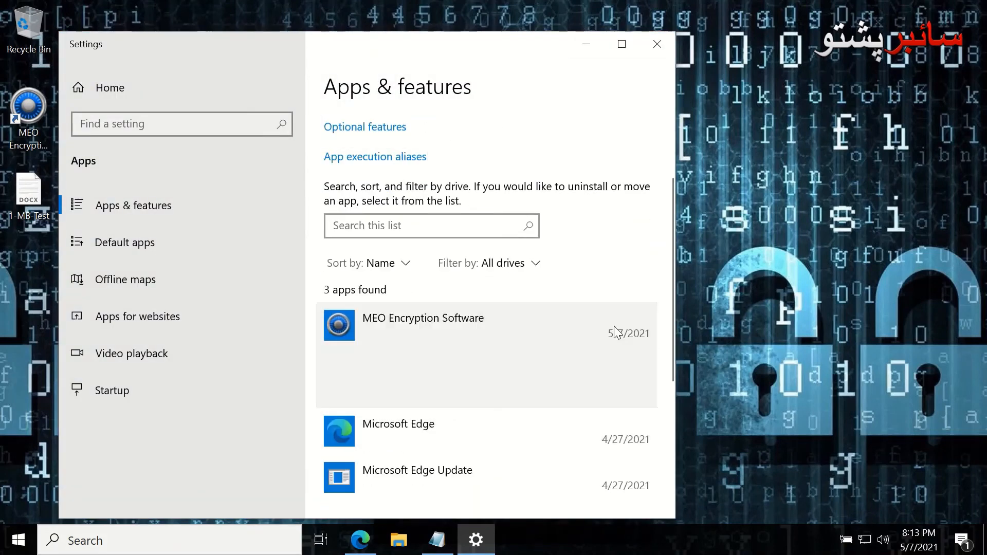
{"action": "left_click", "coordinate": [616, 390]}
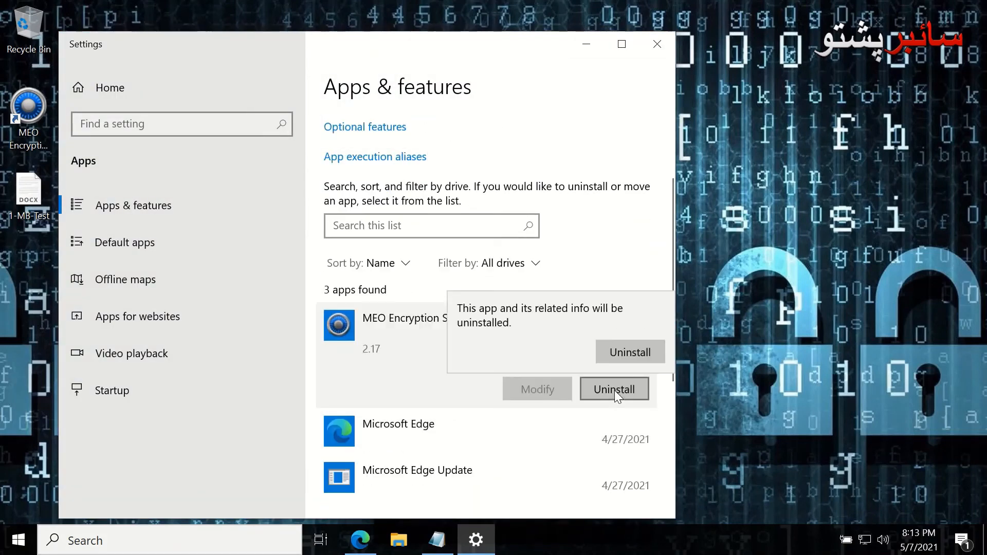
{"action": "left_click", "coordinate": [638, 356]}
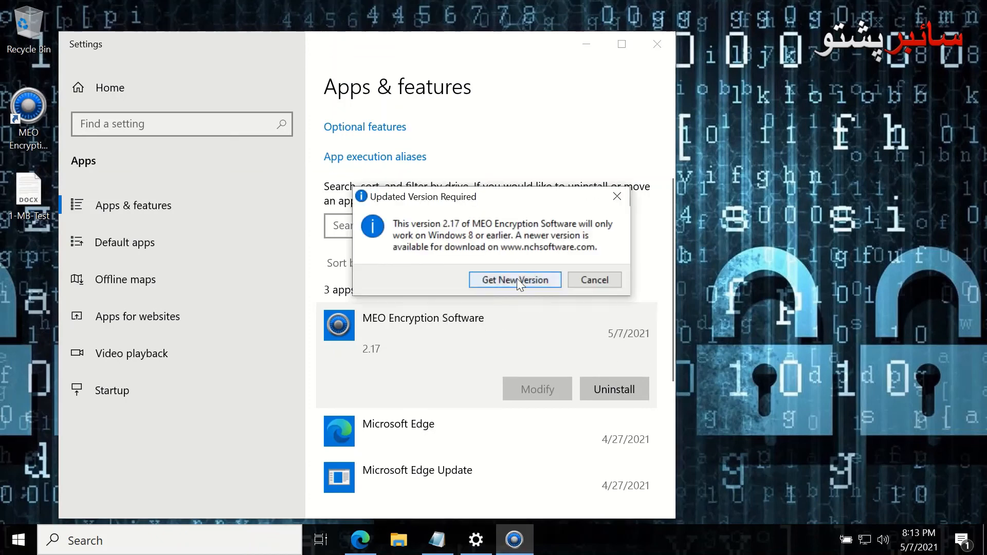
{"action": "left_click", "coordinate": [589, 281]}
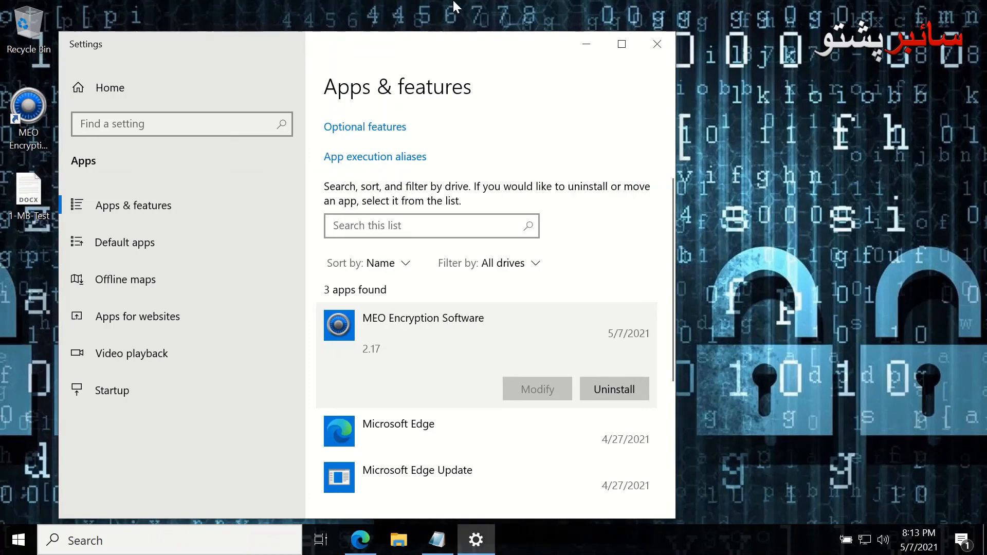
{"action": "mouse_move", "coordinate": [451, 15]}
Close Settings and refresh the desktop from its right-click menu
{"action": "left_click", "coordinate": [657, 44]}
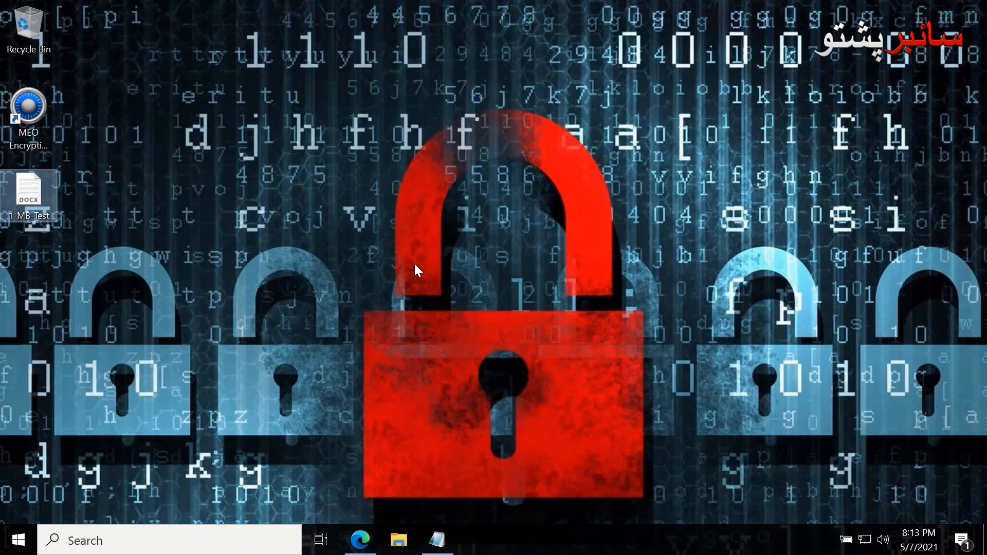
{"action": "right_click", "coordinate": [135, 191]}
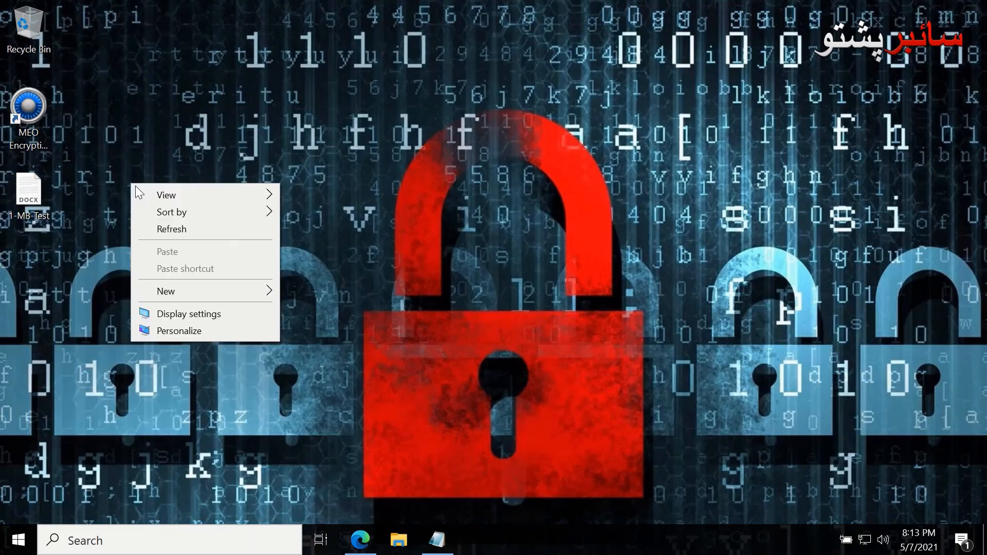
{"action": "left_click", "coordinate": [169, 232]}
{"action": "mouse_move", "coordinate": [476, 4]}
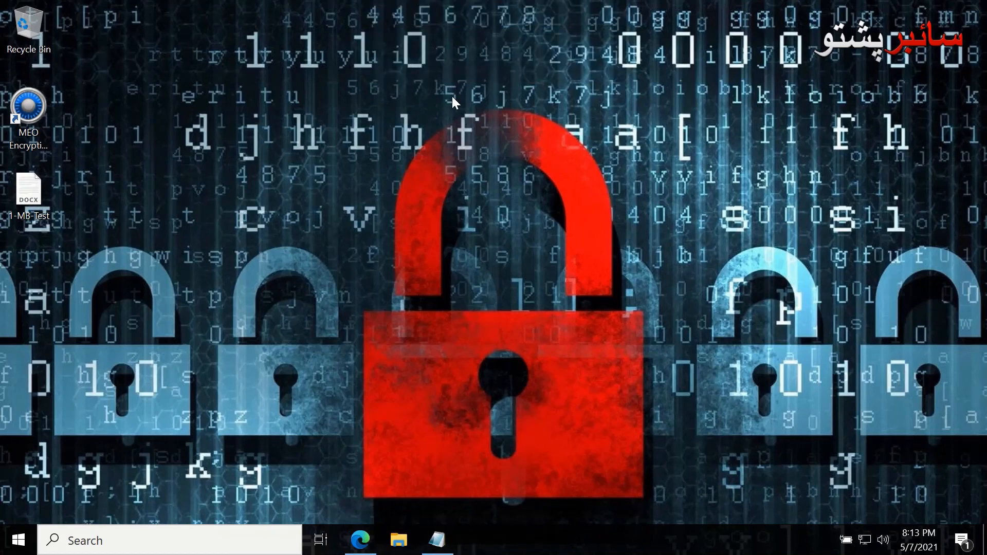
Browse the CyberPashto Cybersecurity Resources page in Edge, then close the browser
{"action": "left_click", "coordinate": [360, 540]}
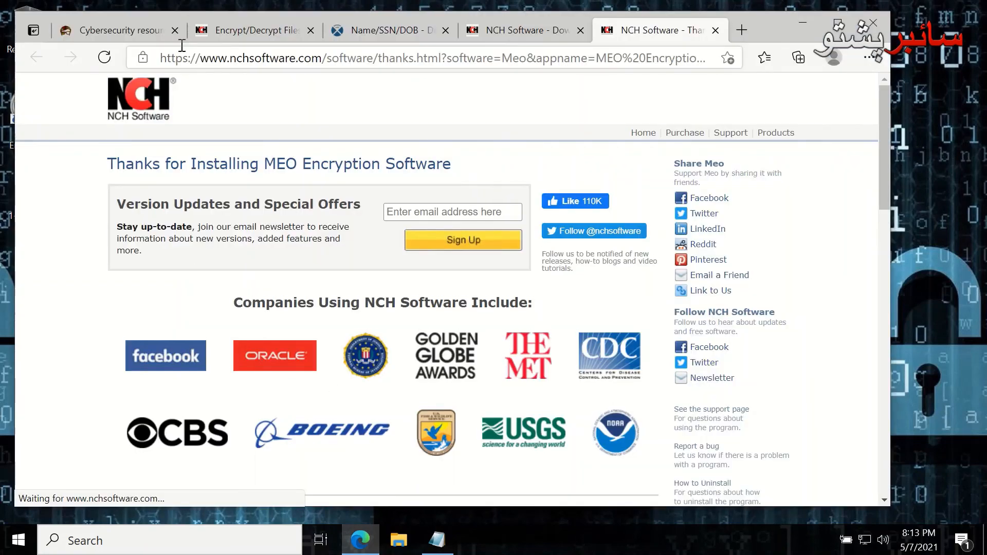
{"action": "left_click", "coordinate": [123, 26]}
{"action": "scroll", "coordinate": [344, 184], "scroll_direction": "up", "scroll_amount": 20}
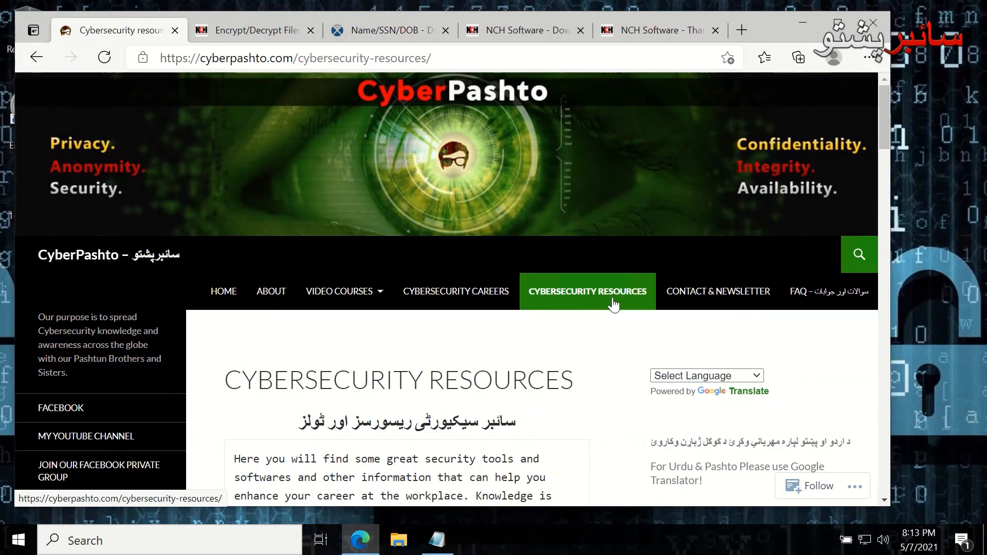
{"action": "scroll", "coordinate": [606, 301], "scroll_direction": "down", "scroll_amount": 15}
{"action": "scroll", "coordinate": [346, 397], "scroll_direction": "down", "scroll_amount": 13}
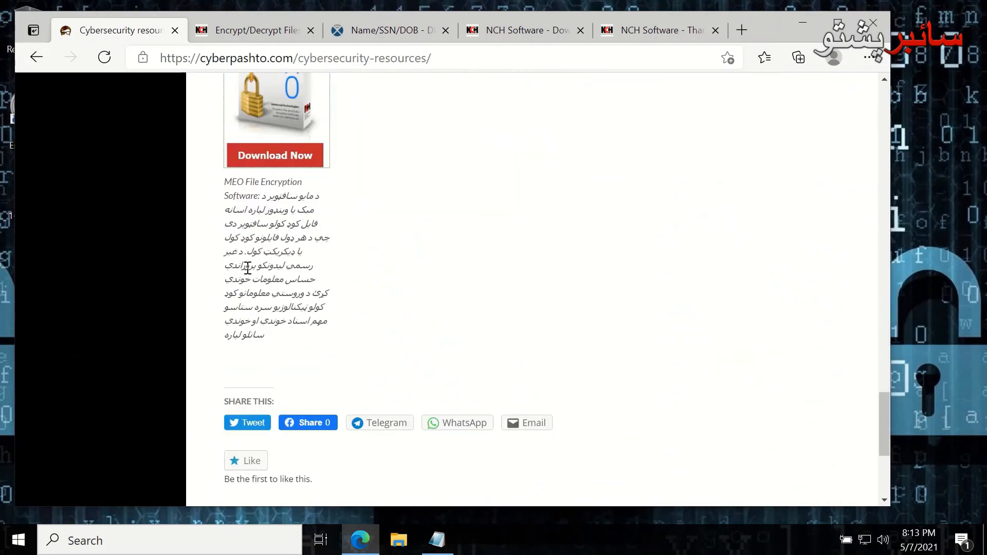
{"action": "scroll", "coordinate": [289, 254], "scroll_direction": "up", "scroll_amount": 3}
{"action": "scroll", "coordinate": [437, 230], "scroll_direction": "up", "scroll_amount": 15}
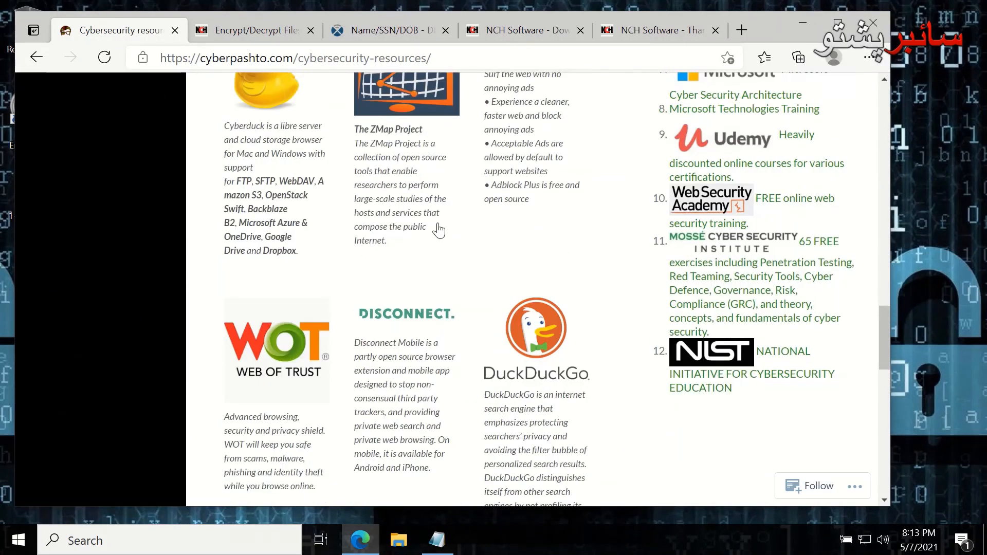
{"action": "scroll", "coordinate": [437, 230], "scroll_direction": "up", "scroll_amount": 10}
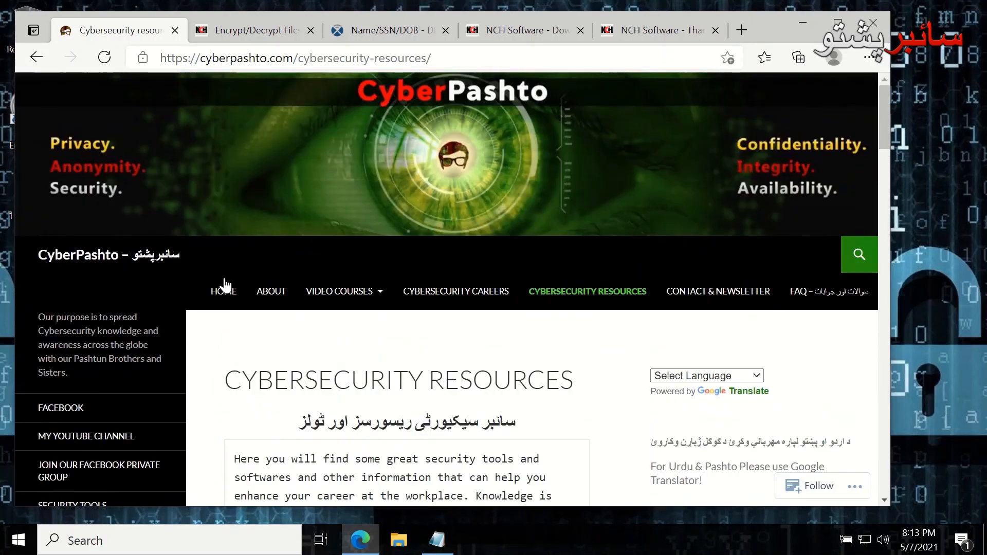
{"action": "left_click", "coordinate": [874, 27]}
{"action": "mouse_move", "coordinate": [576, 14]}
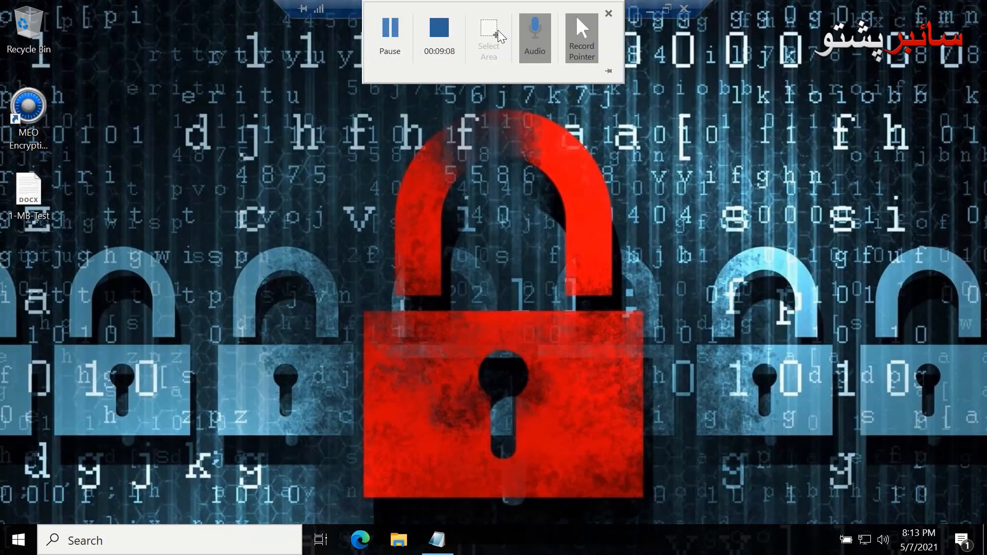